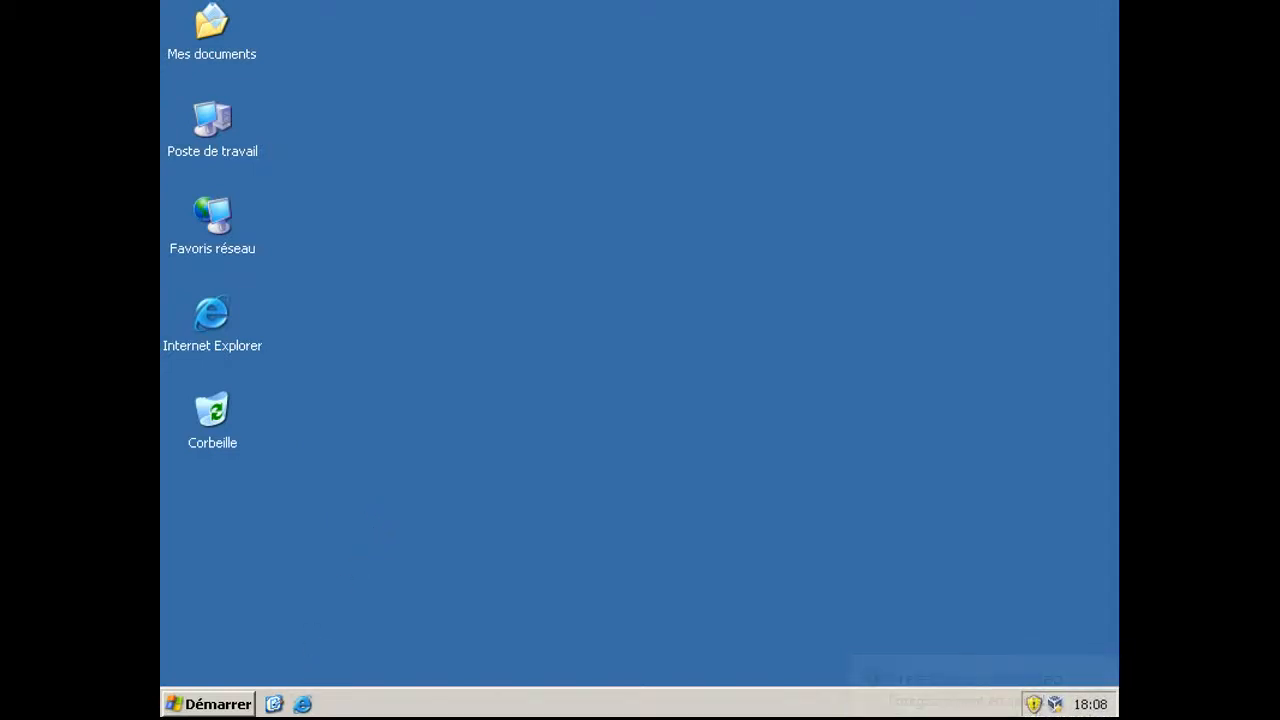
Open Internet Explorer and go to google.fr.
key("i")
key("Return")
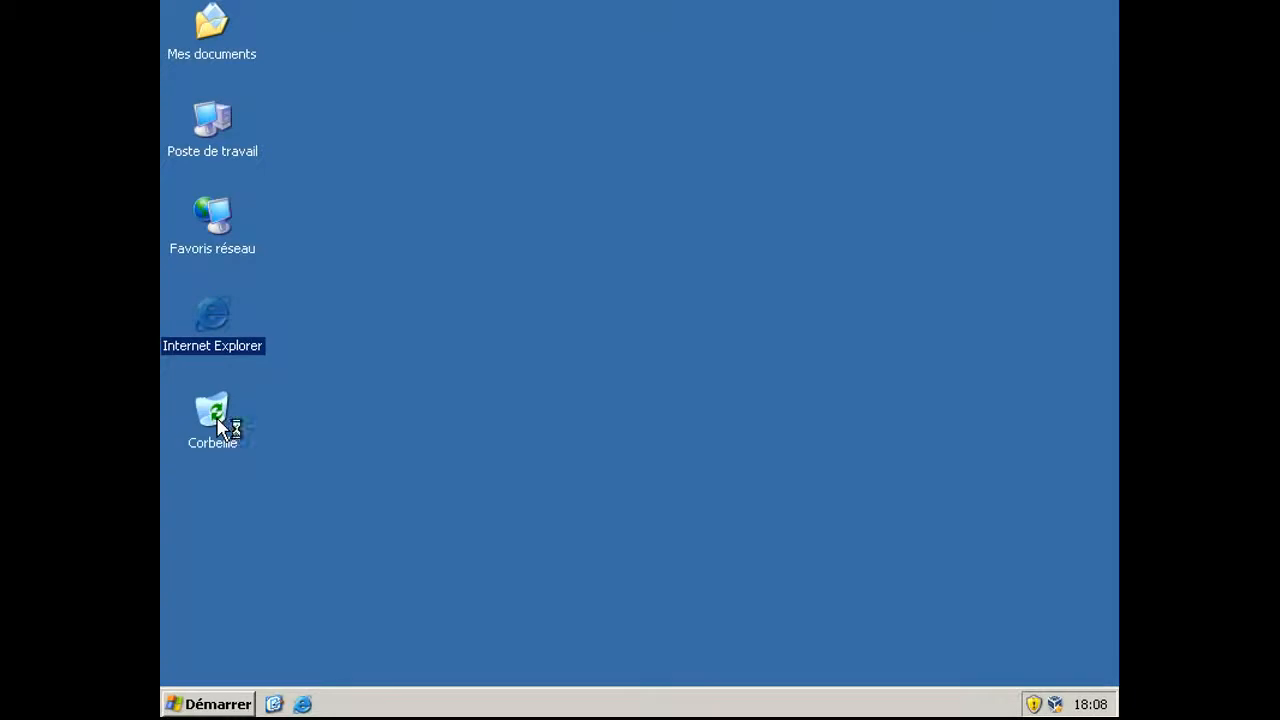
key("alt+d")
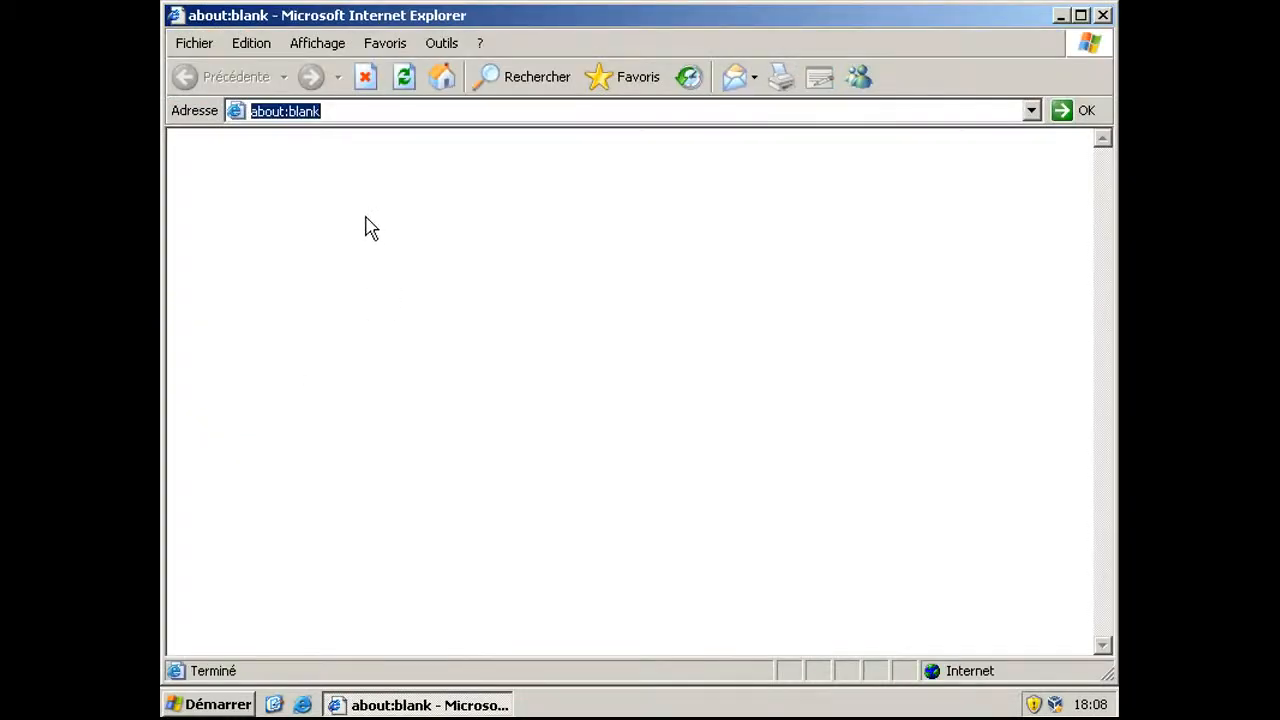
type("googl")
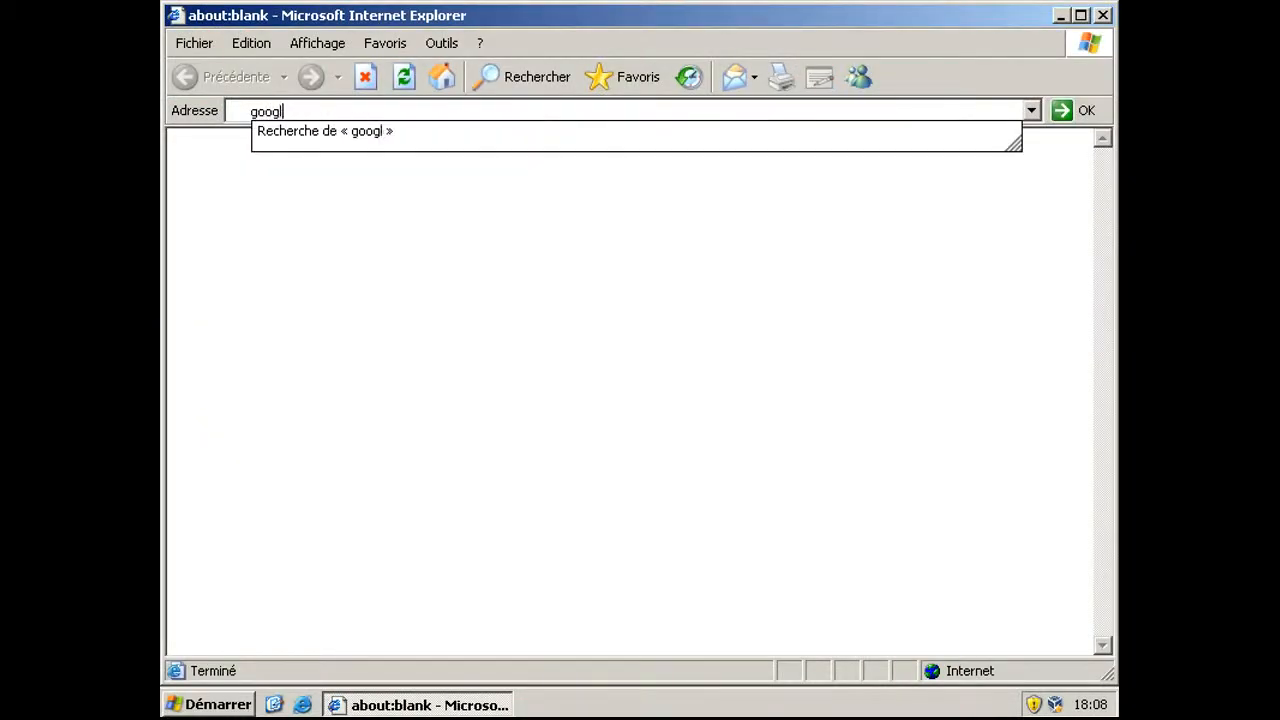
type("e.fr")
key("Return")
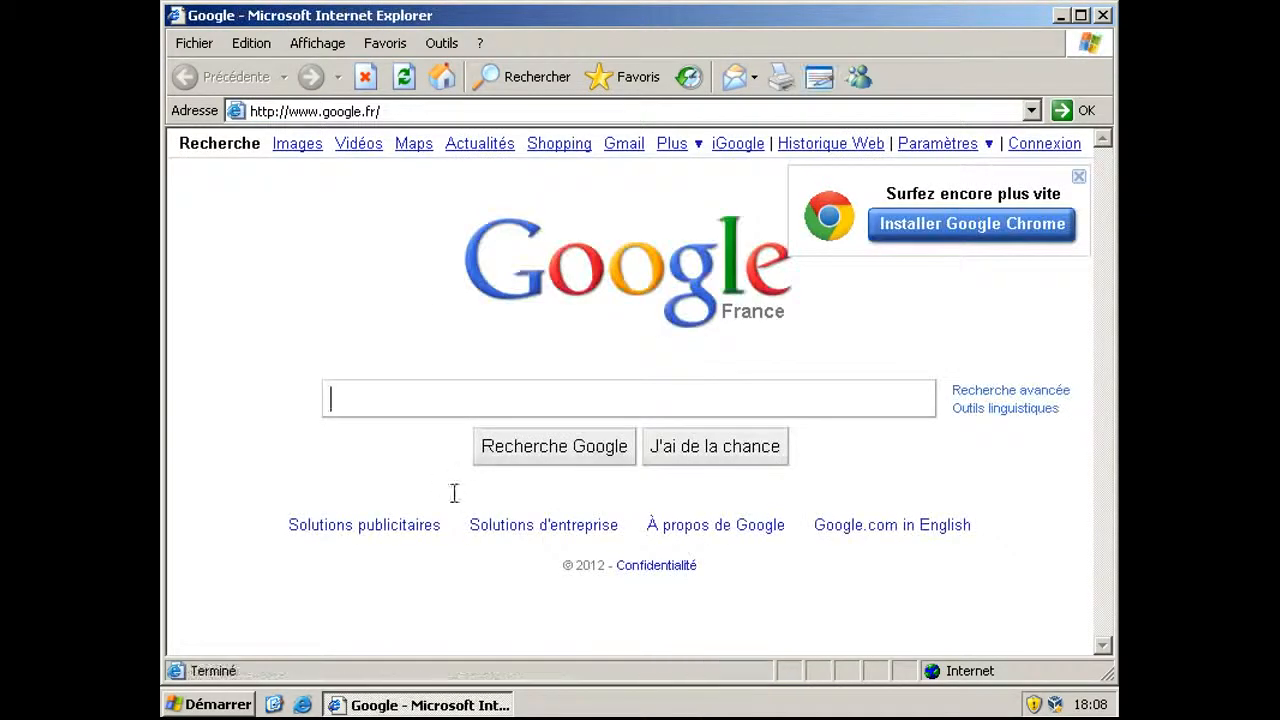
Search Google for 7-Zip and open the official 7-zip.org site from the results.
type("7")
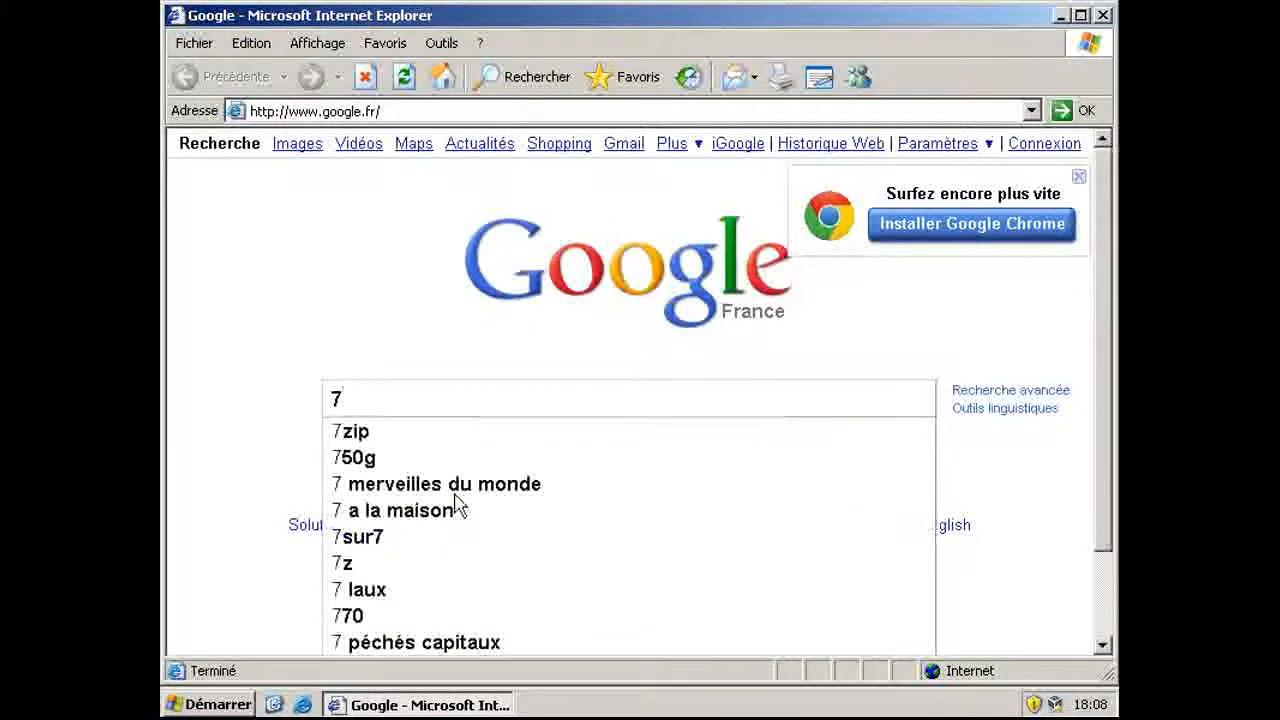
type("-Zip")
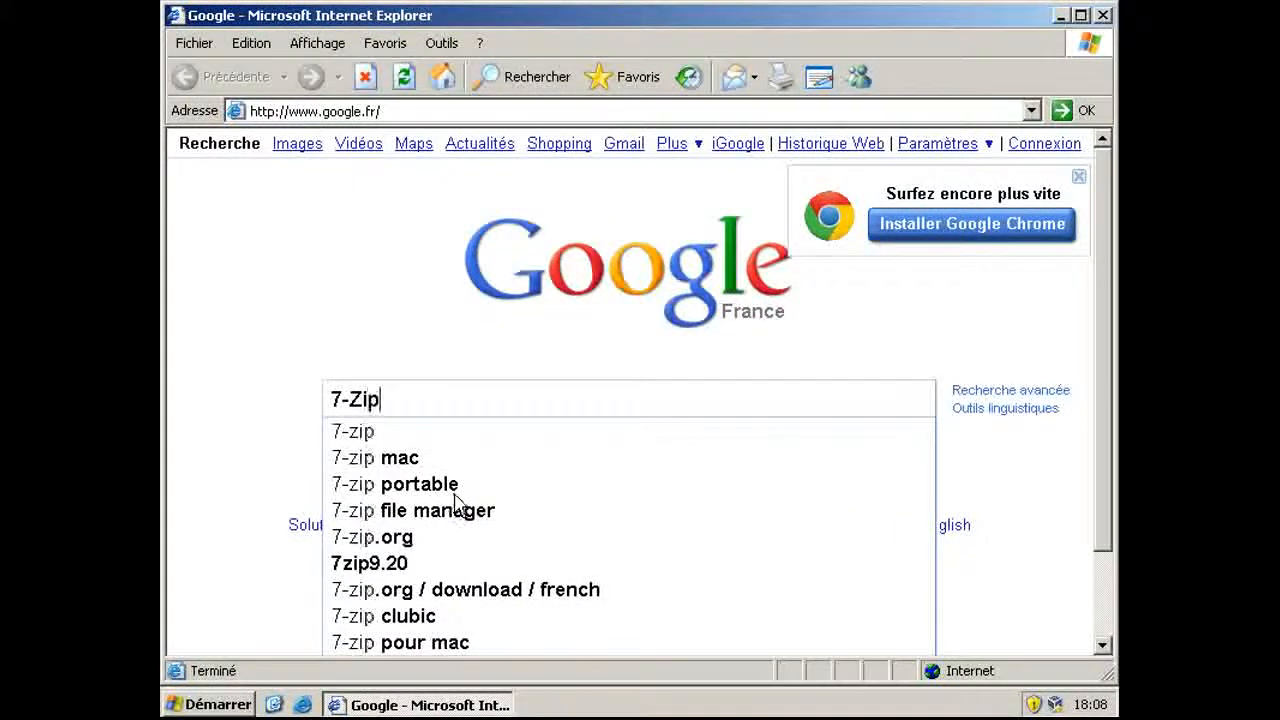
key("Return")
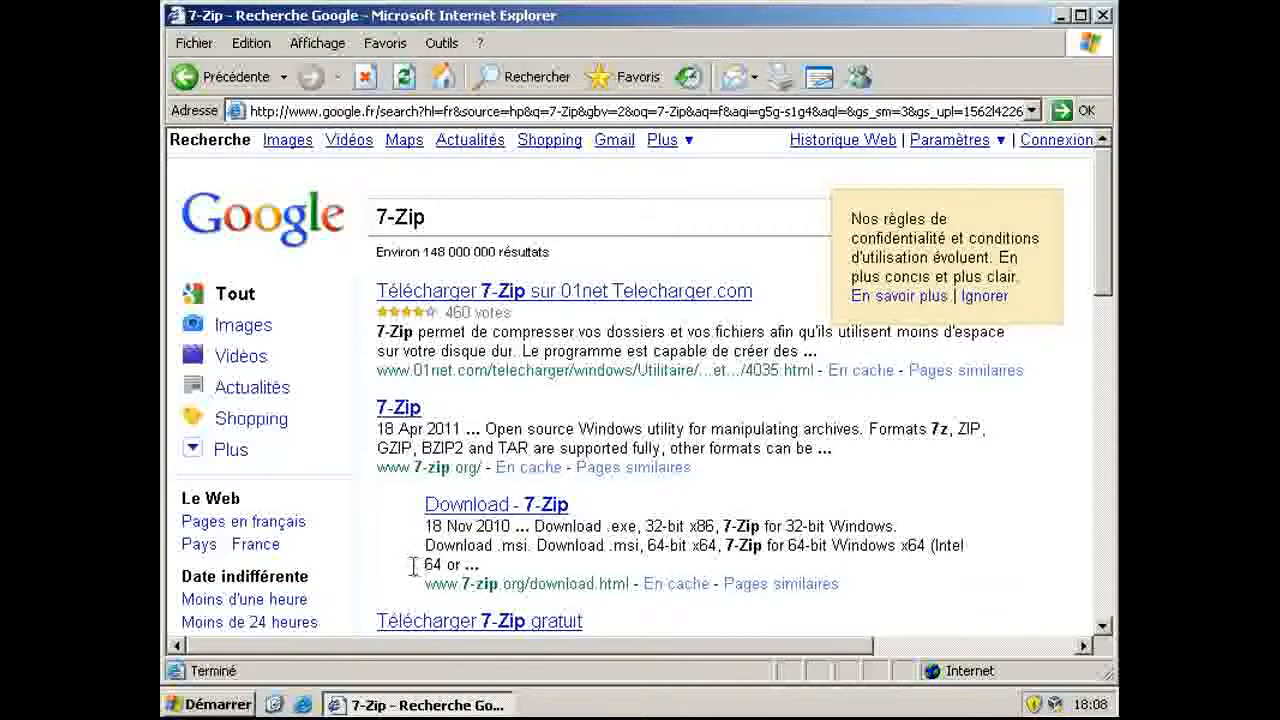
left_click_drag(410, 467, 478, 467)
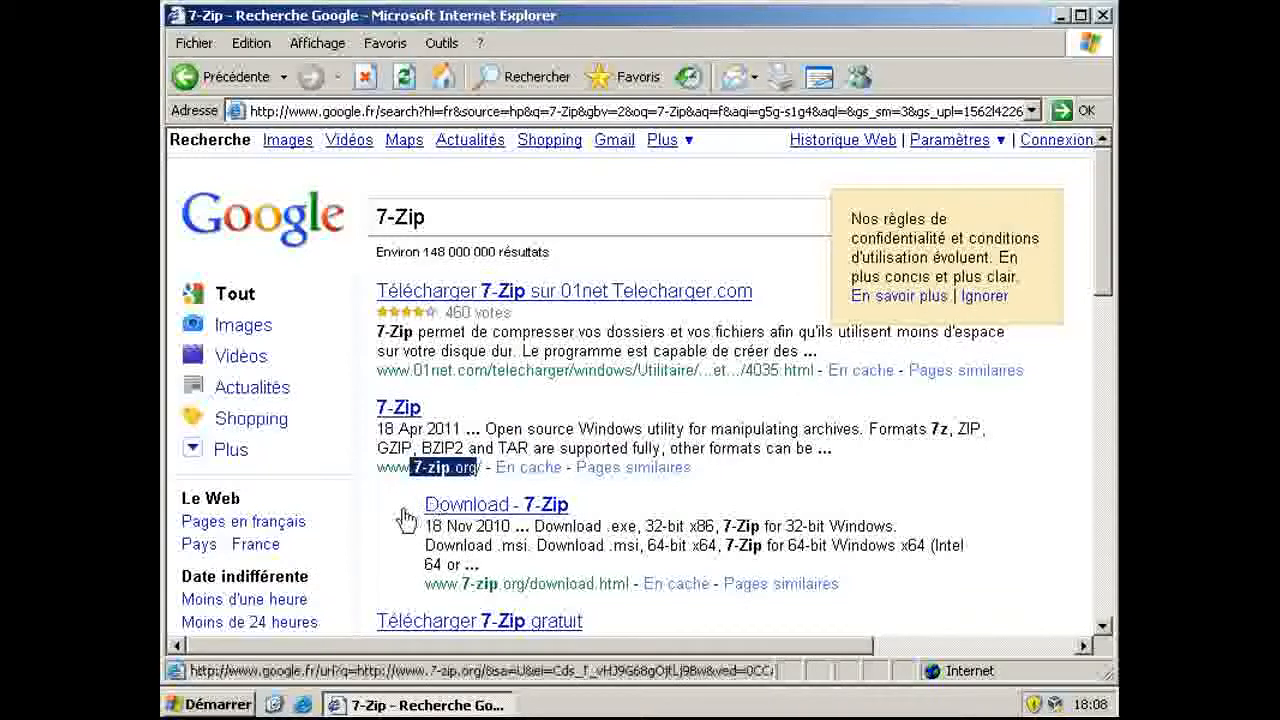
left_click(405, 517)
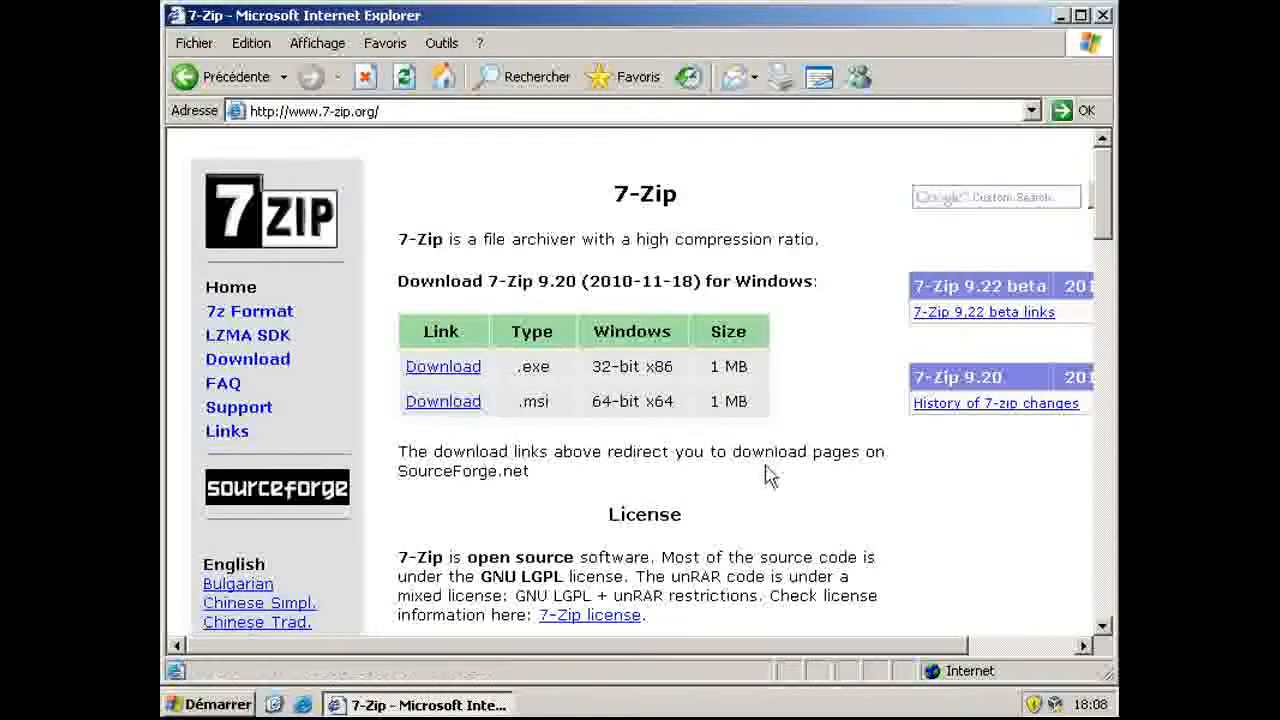
Start downloading the 32-bit .exe installer of 7-Zip 9.20 through its SourceForge page.
left_click_drag(760, 475, 594, 477)
left_click(583, 477)
left_click(435, 477)
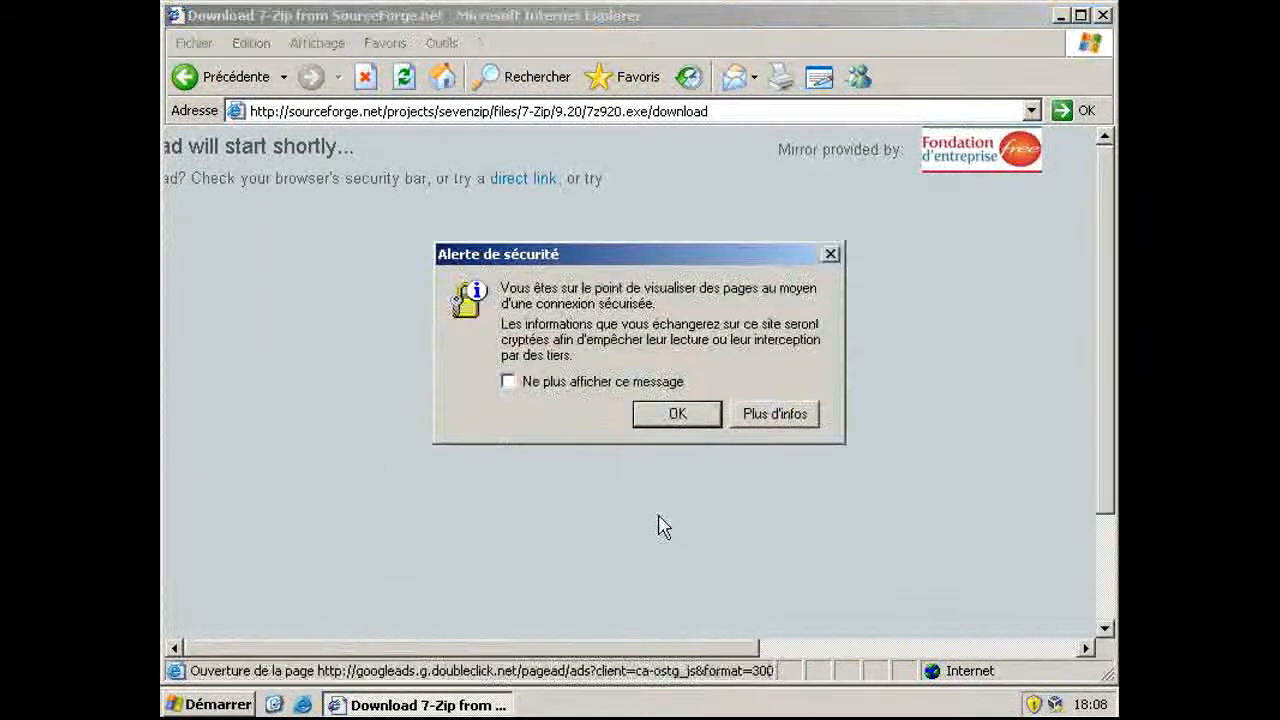
Accept the secure-connection alerts and the information bar notice, choosing not to show these messages again.
left_click(590, 382)
left_click(676, 412)
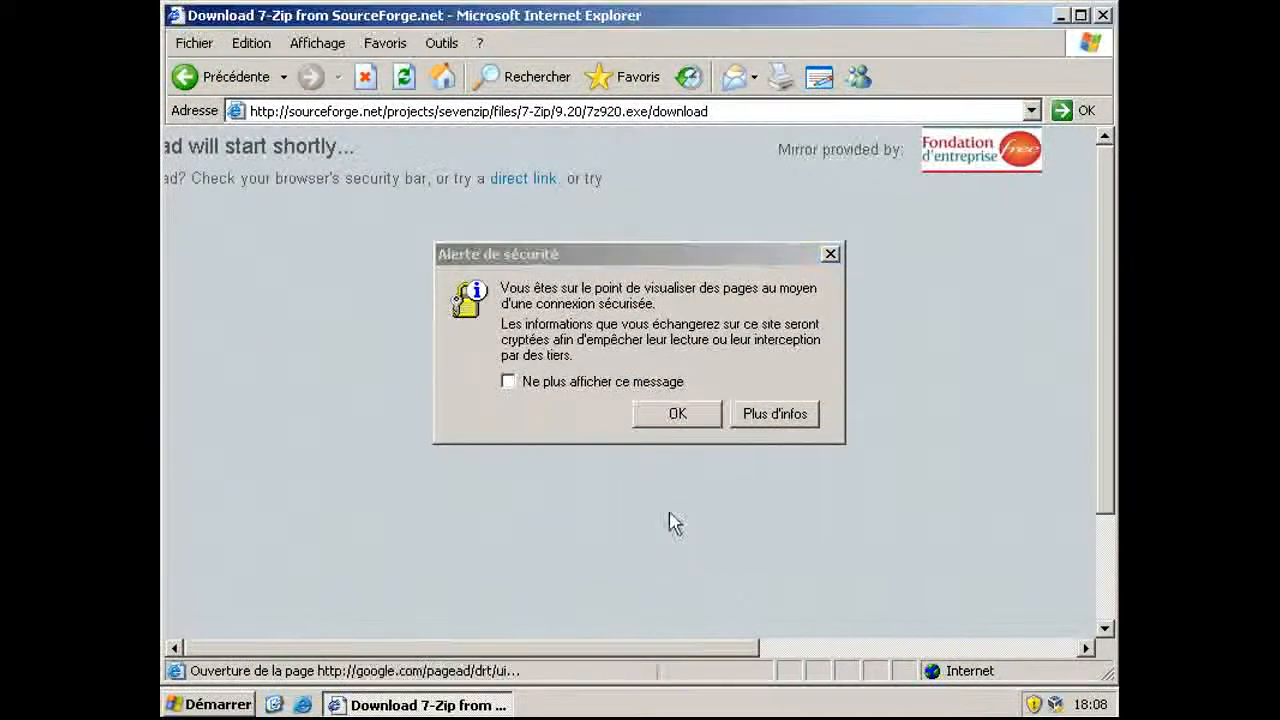
left_click(590, 382)
left_click(652, 413)
left_click(590, 382)
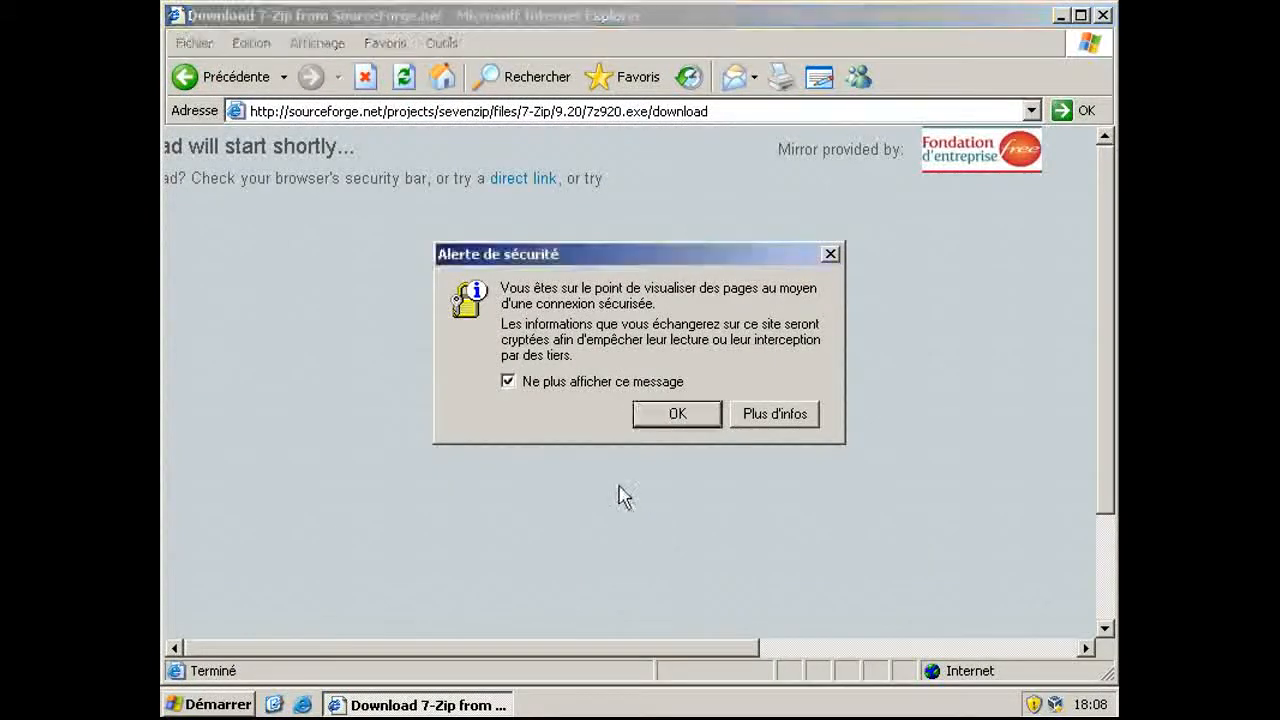
left_click(676, 413)
left_click(676, 413)
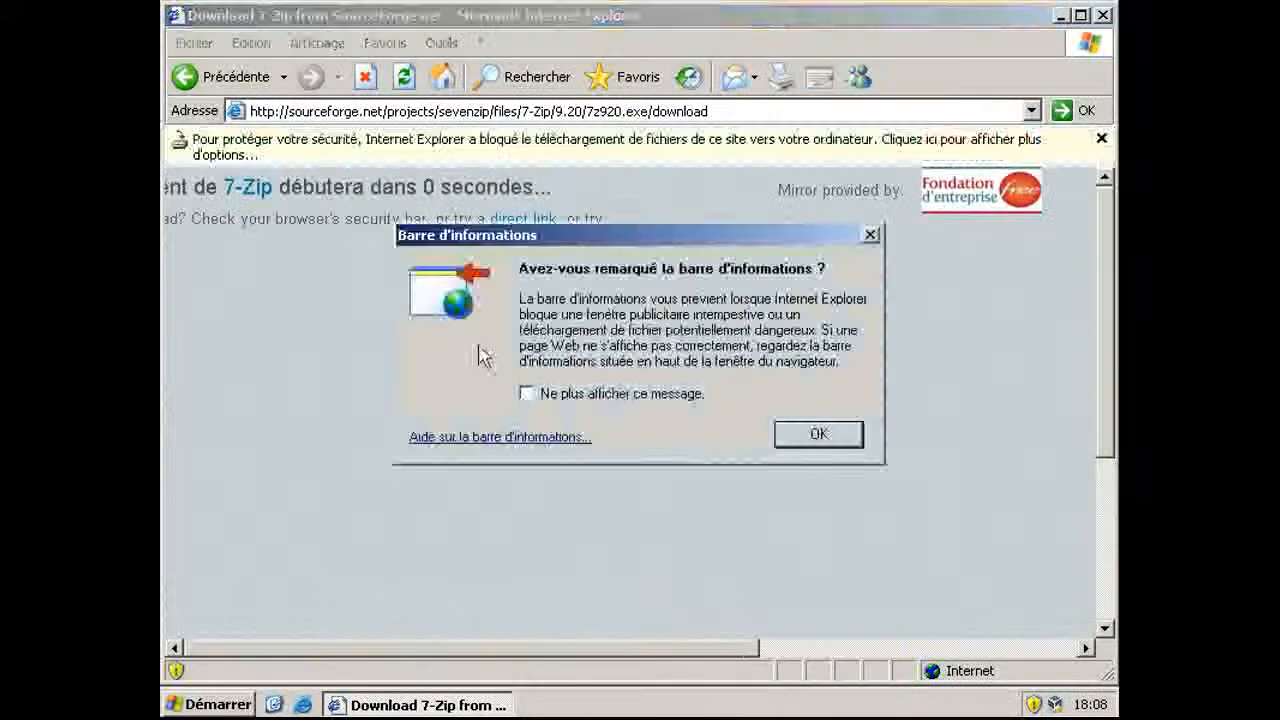
left_click(628, 393)
left_click(797, 440)
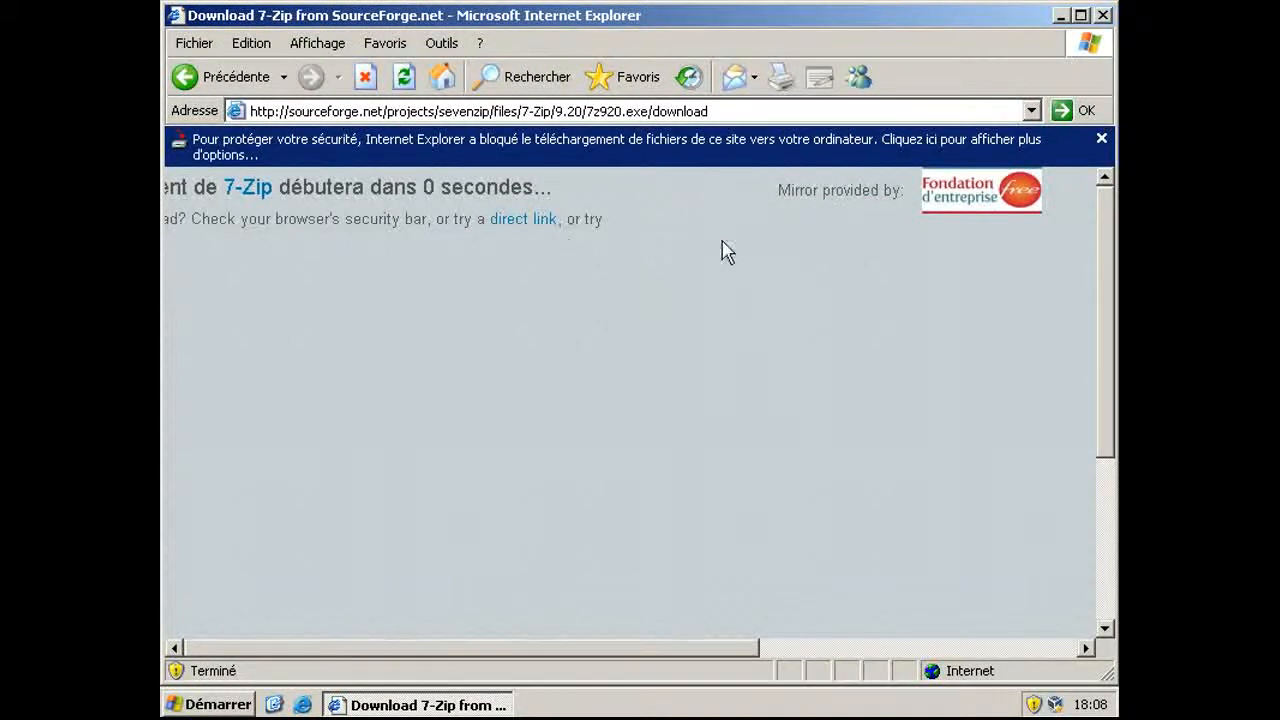
Allow the blocked file download and run 7z920.exe directly instead of saving it.
left_click(672, 146)
key("Down")
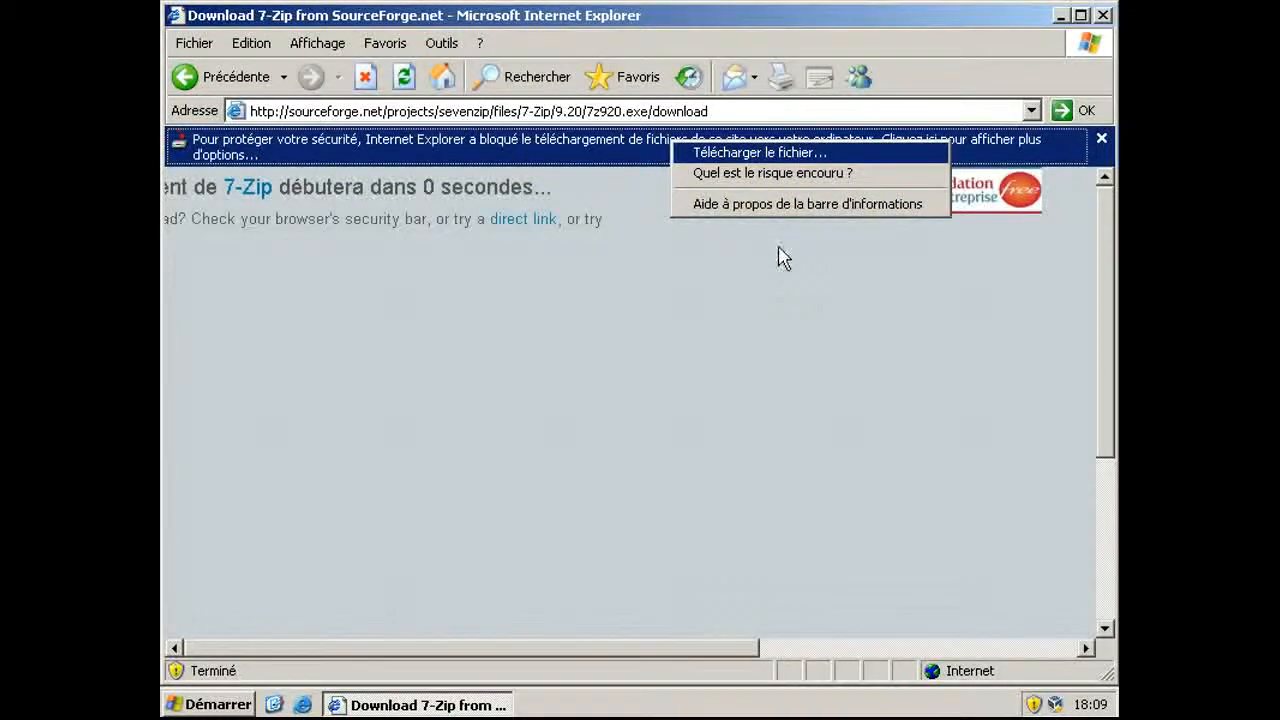
key("Return")
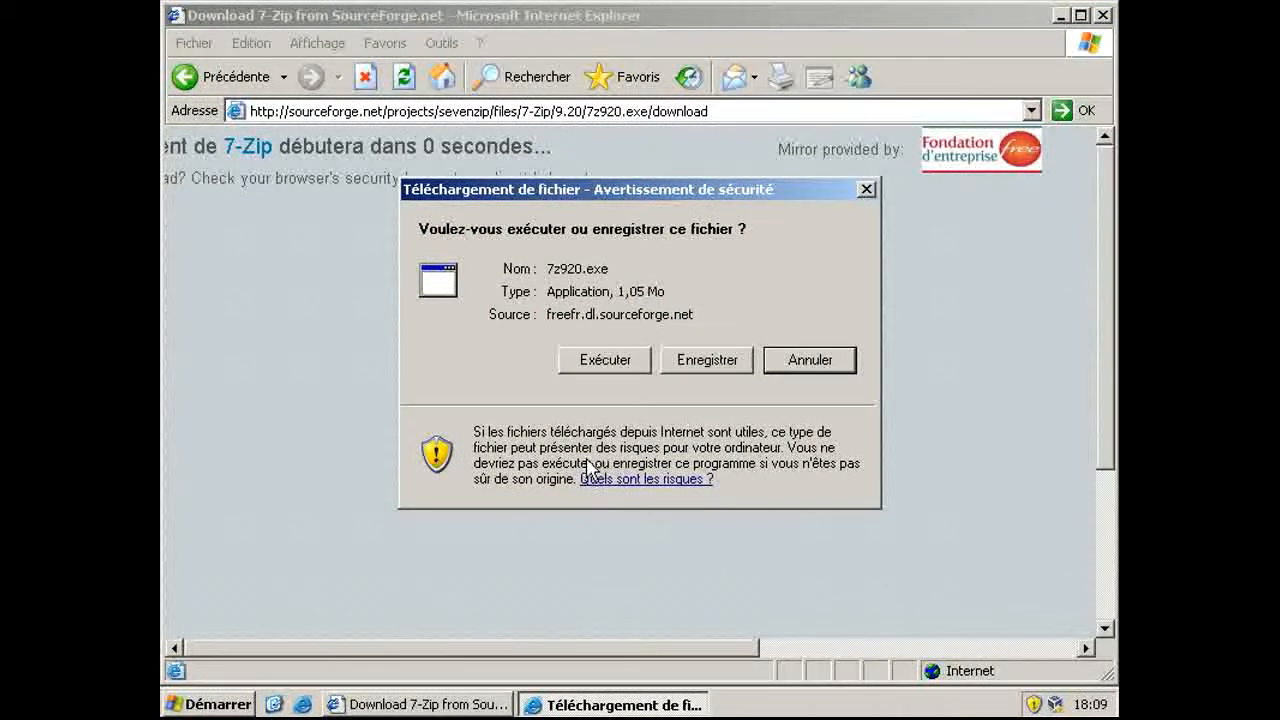
key("e")
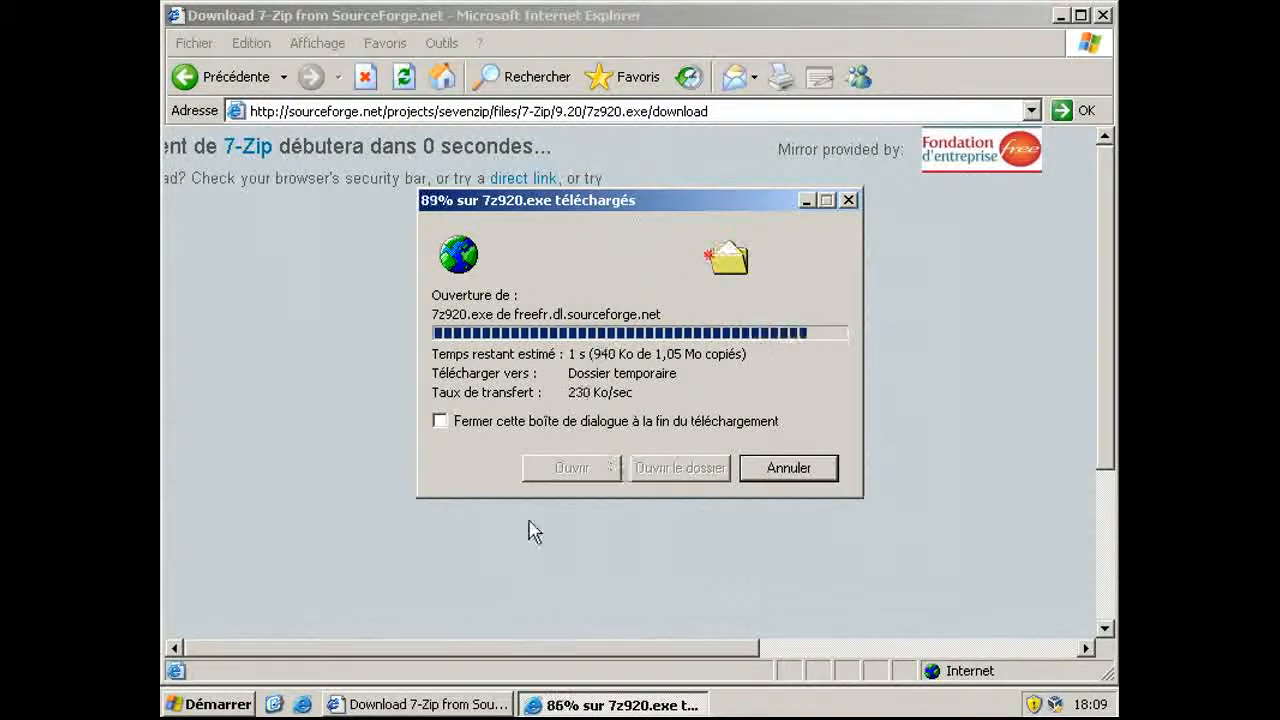
key("e")
key("Return")
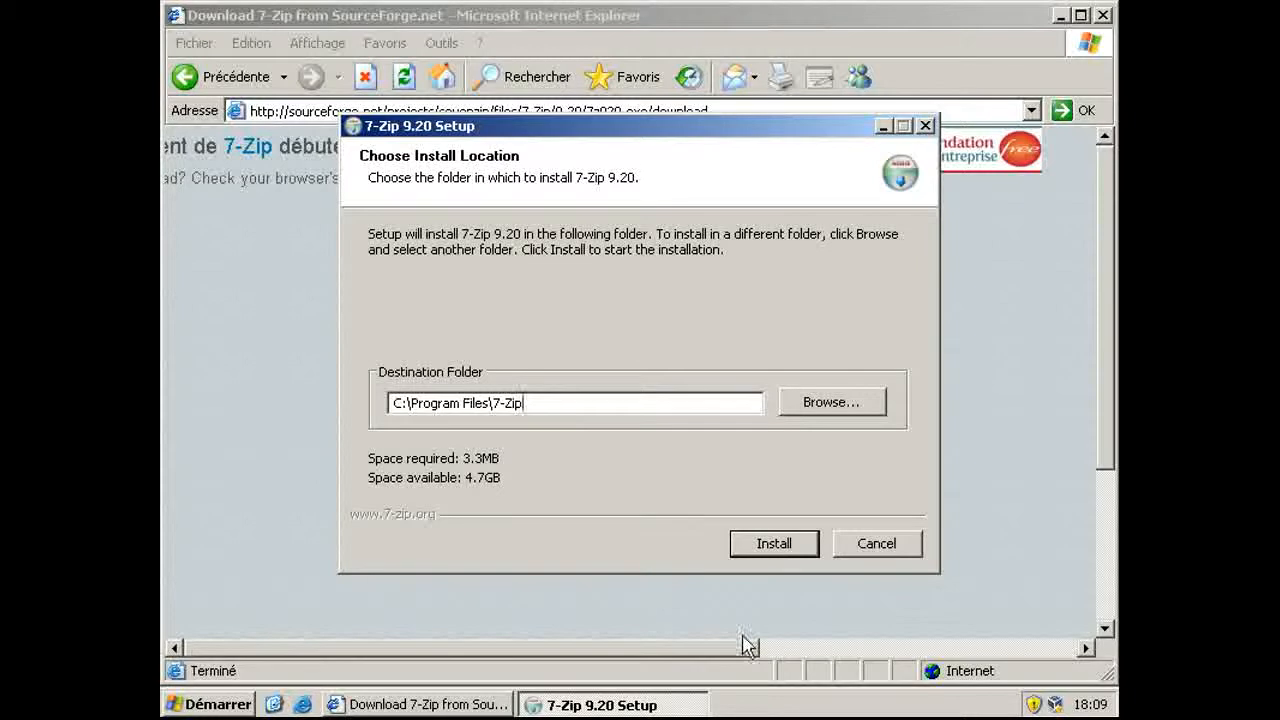
Install 7-Zip 9.20 in C:\Program Files\7-Zip, finish the setup wizard and close the browser window.
key("Return")
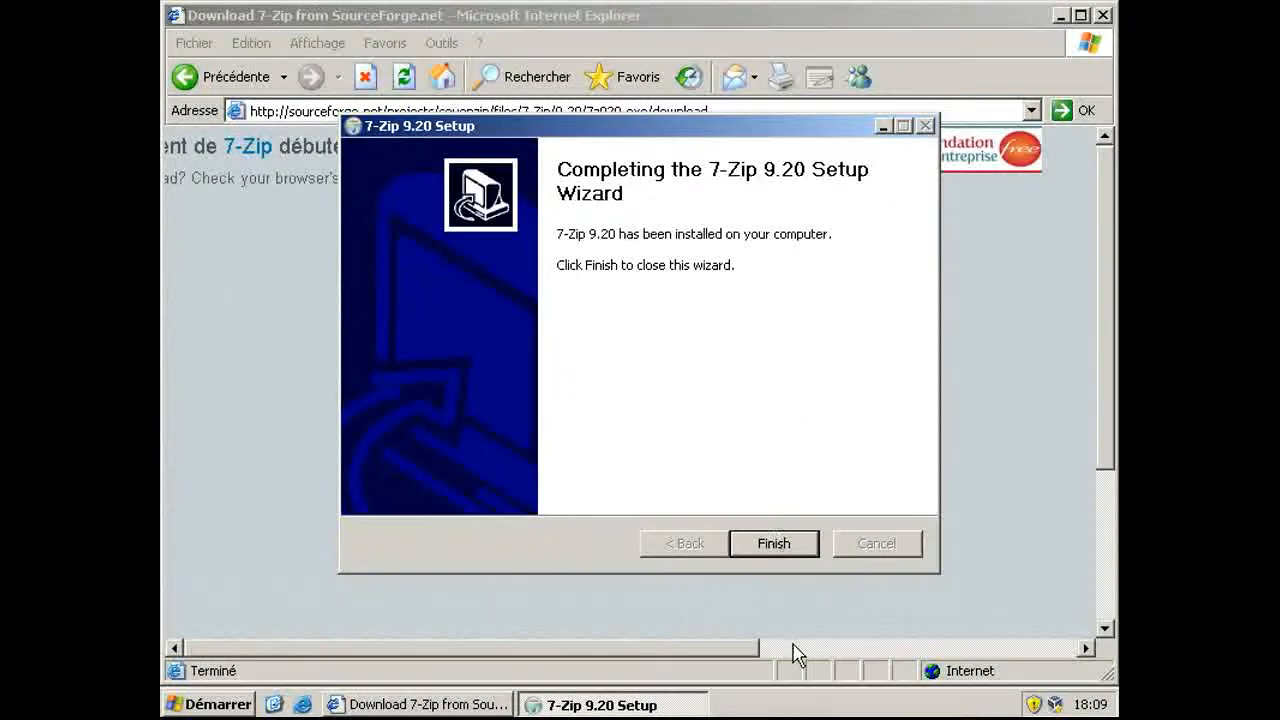
key("Return")
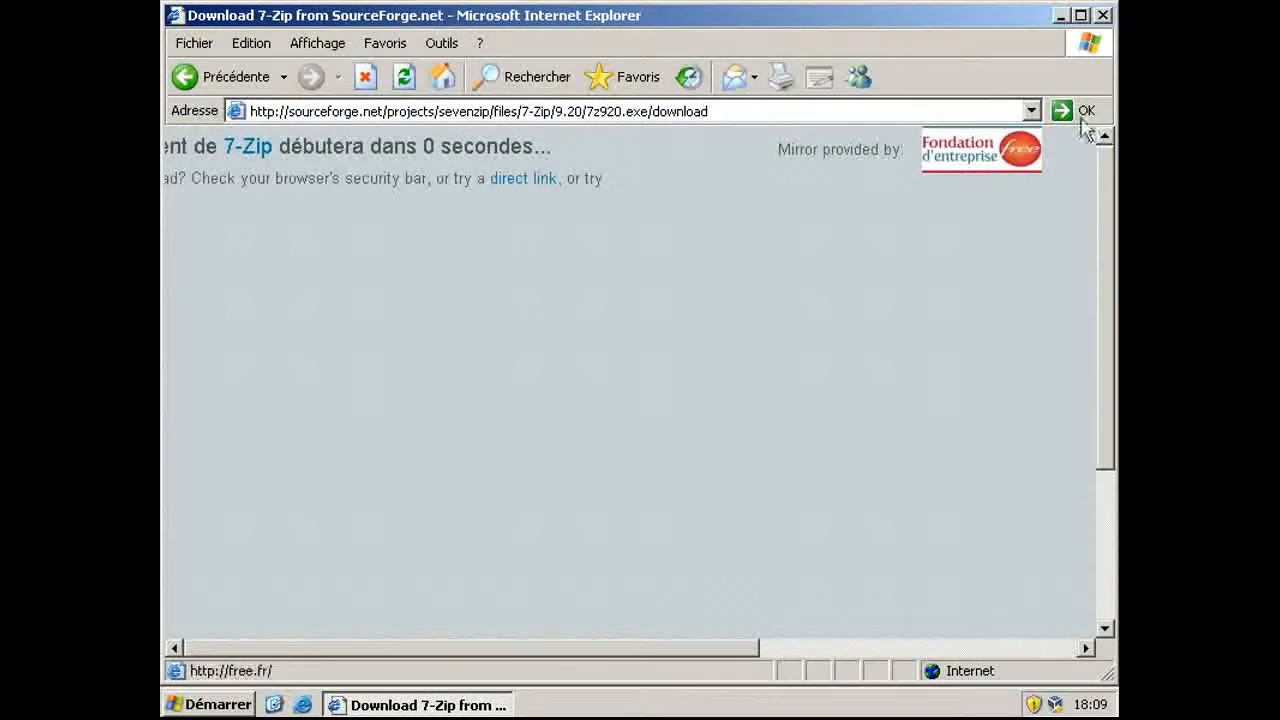
left_click(1103, 15)
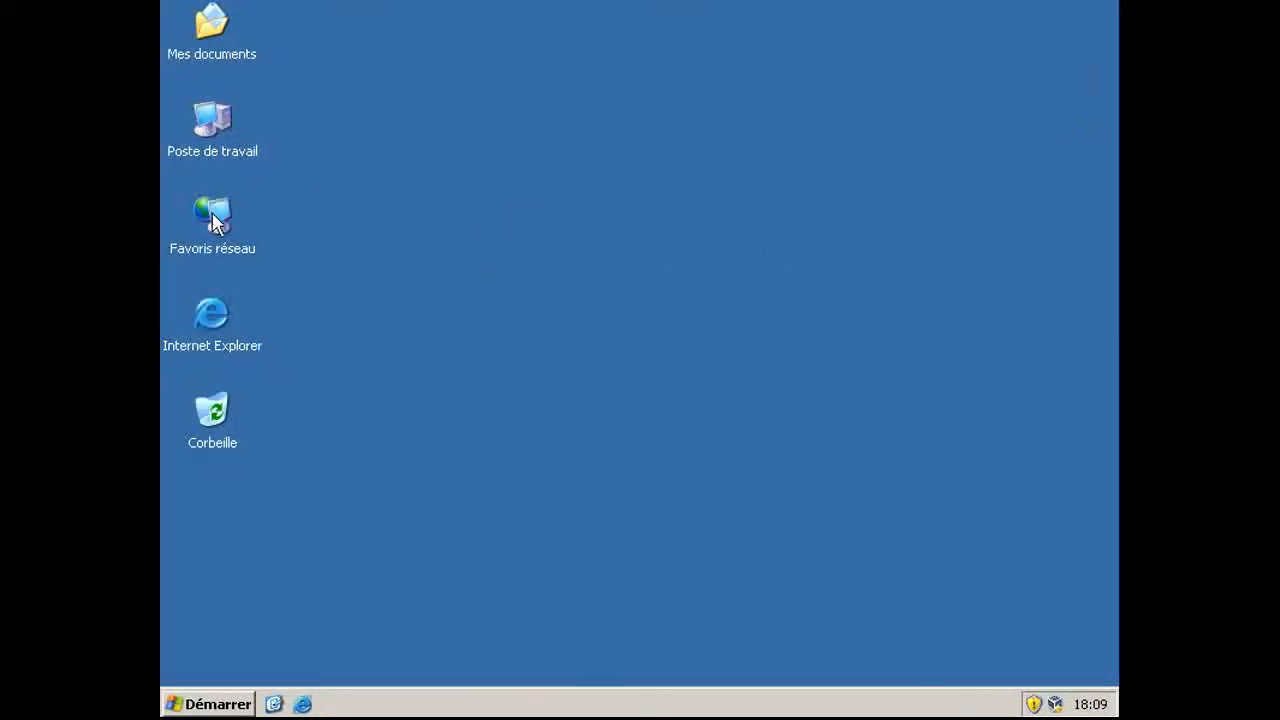
Open Mes documents and check the Échantillons d'images folder inside Mes images, ending back in Mes documents.
double_click(212, 28)
left_click_drag(360, 163, 513, 213)
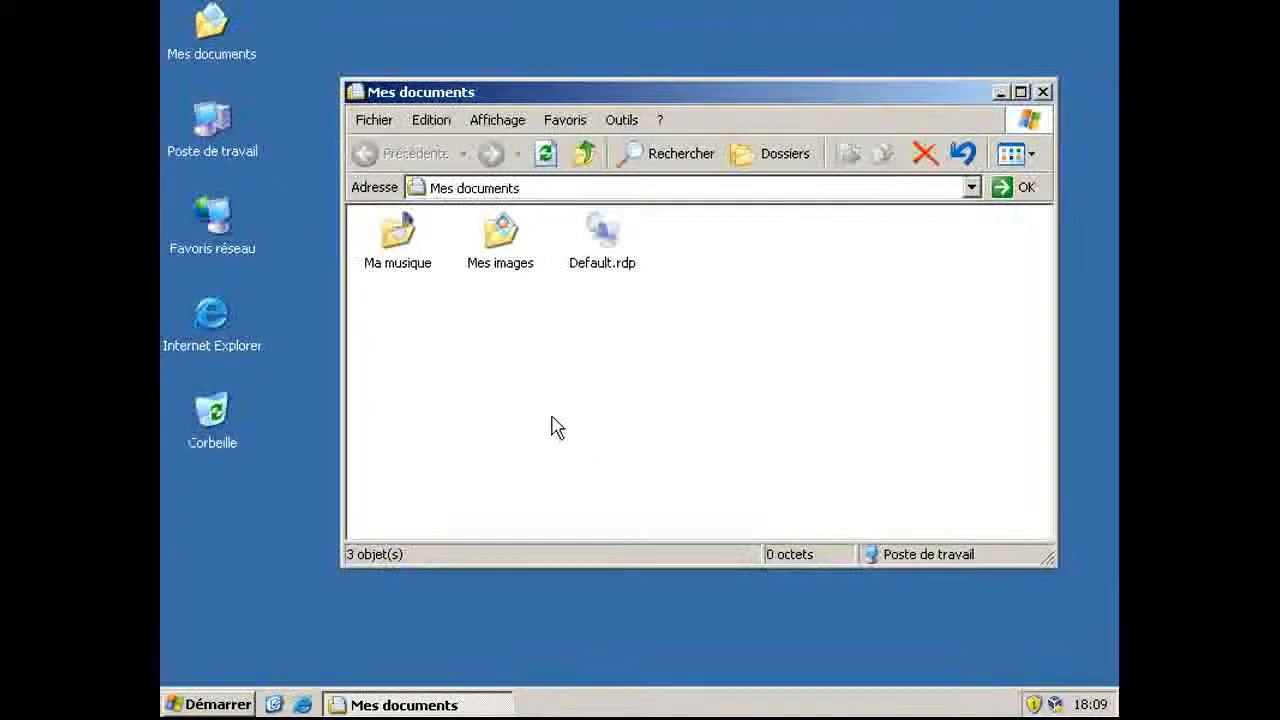
double_click(500, 235)
double_click(397, 250)
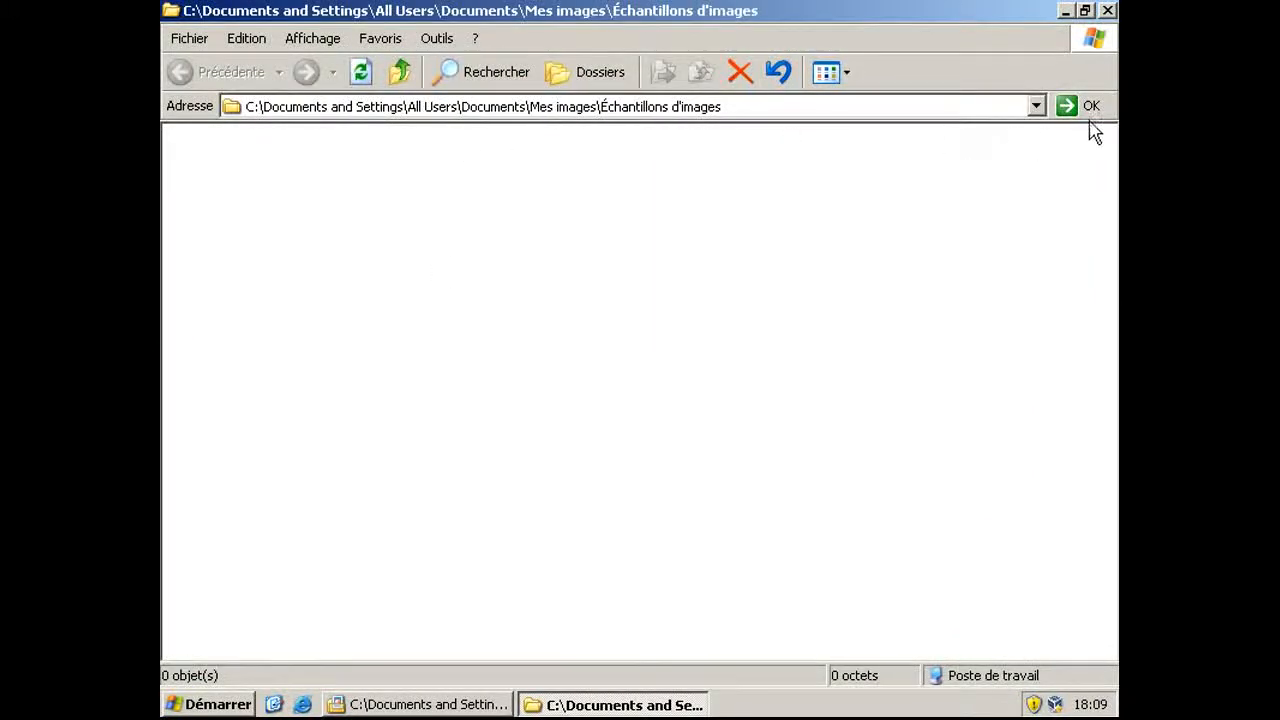
key("alt+F4")
key("alt+Left")
Create a new text document named aaa.txt in Mes documents.
right_click(529, 429)
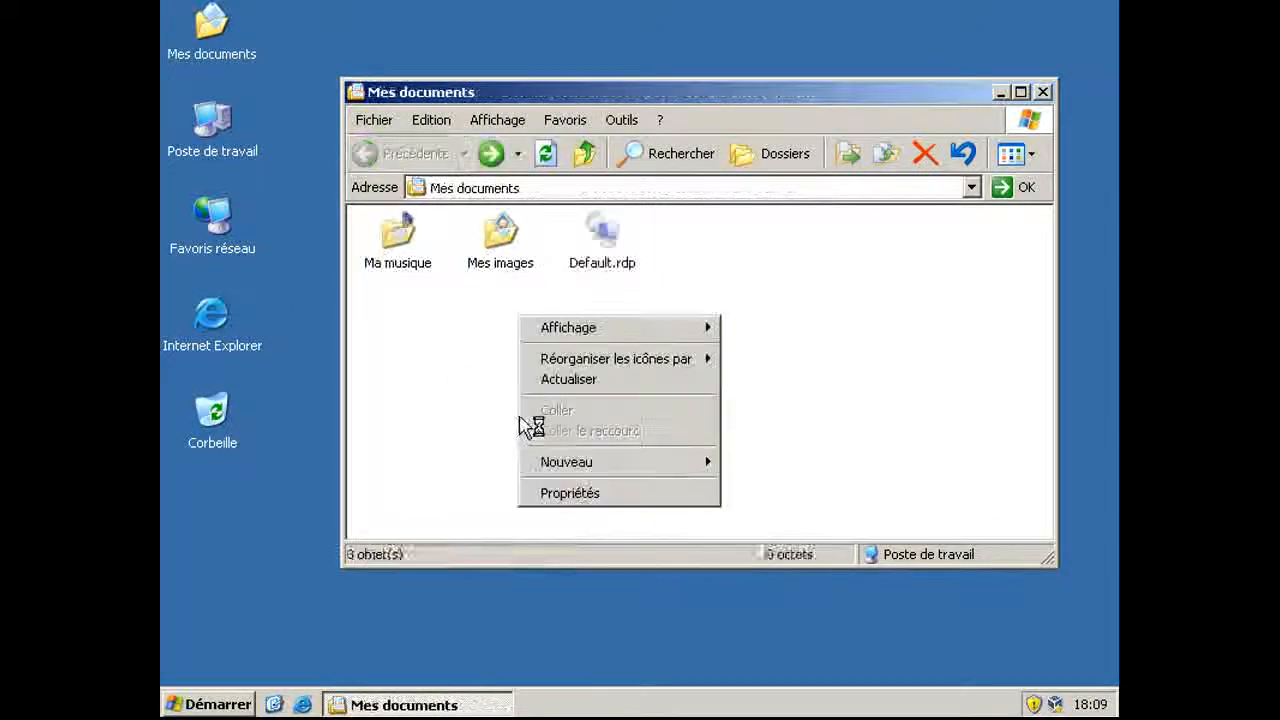
mouse_move(566, 462)
left_click(797, 566)
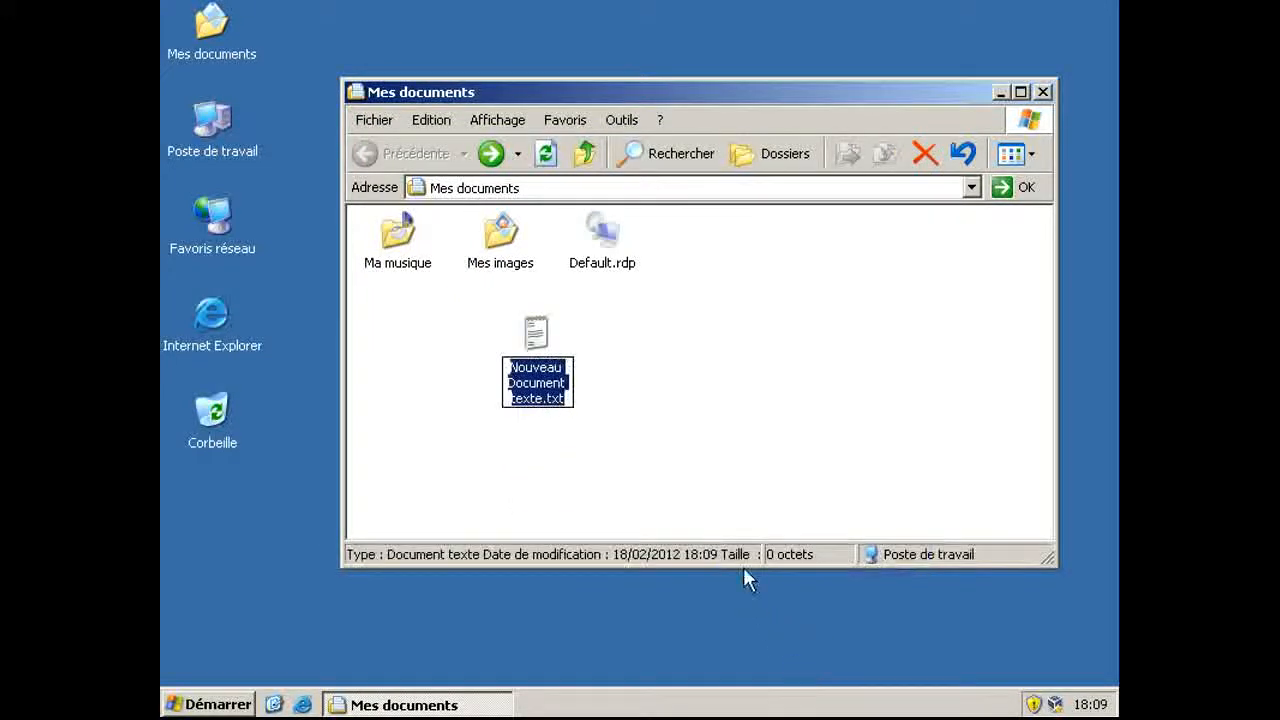
type("aaa.txt")
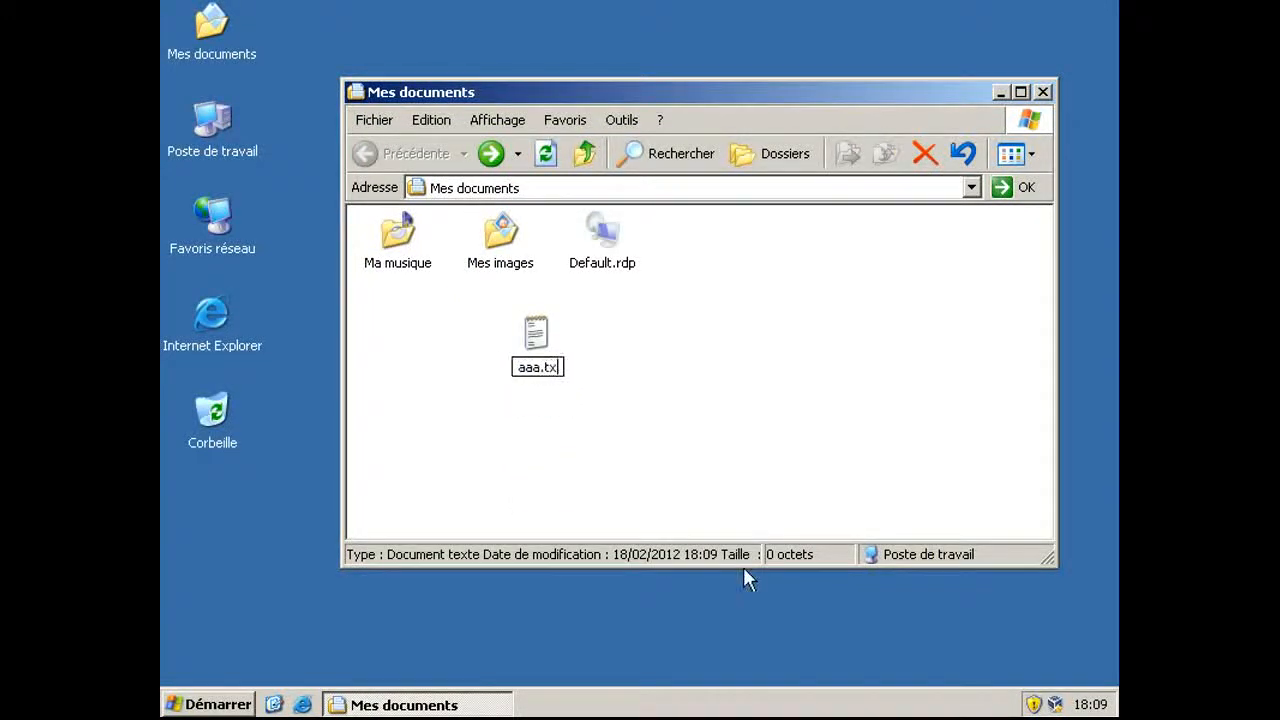
key("Return")
Create a new RTF document named test.rtf in Mes documents and place aaa.txt beside it.
left_click(697, 458)
right_click(700, 465)
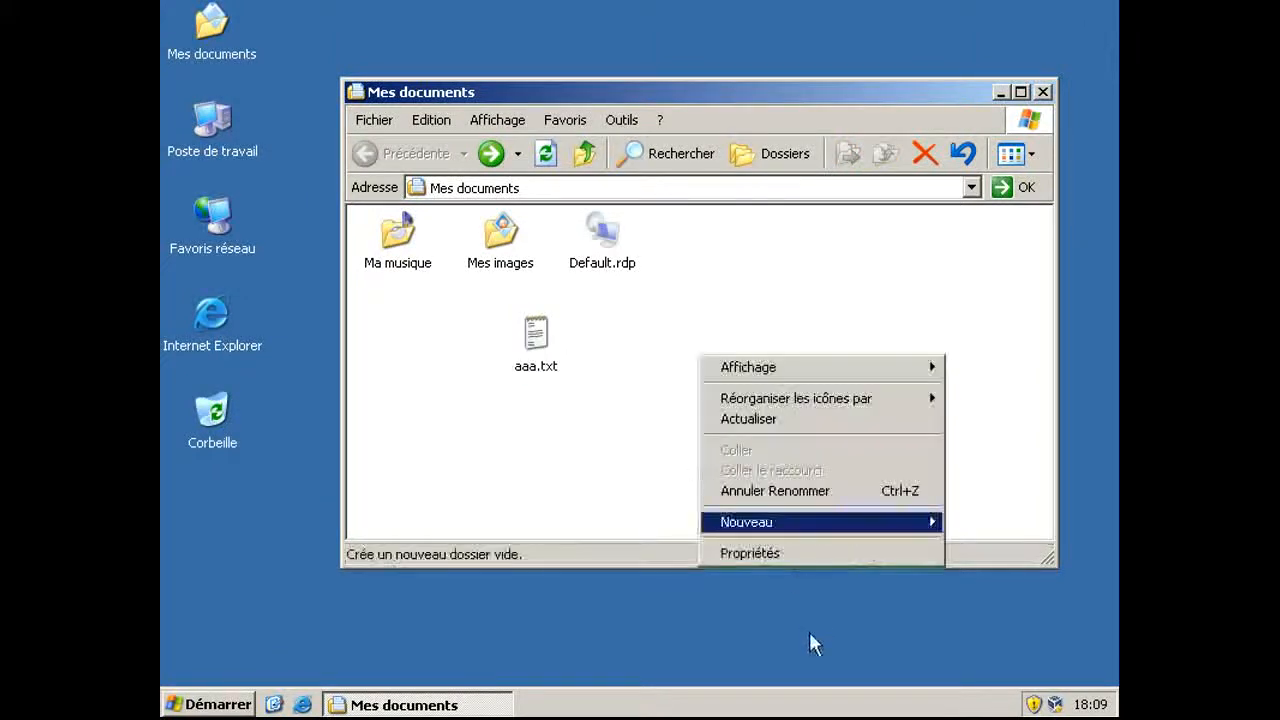
mouse_move(780, 521)
left_click(645, 603)
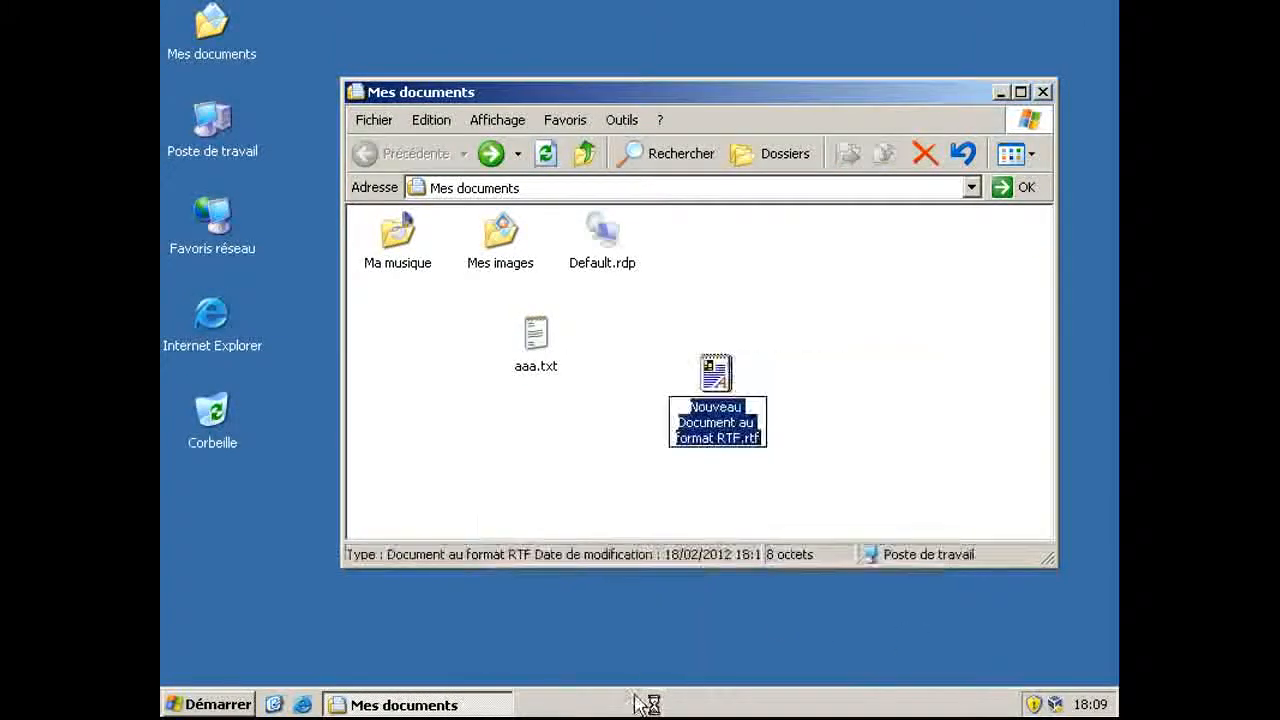
key("End")
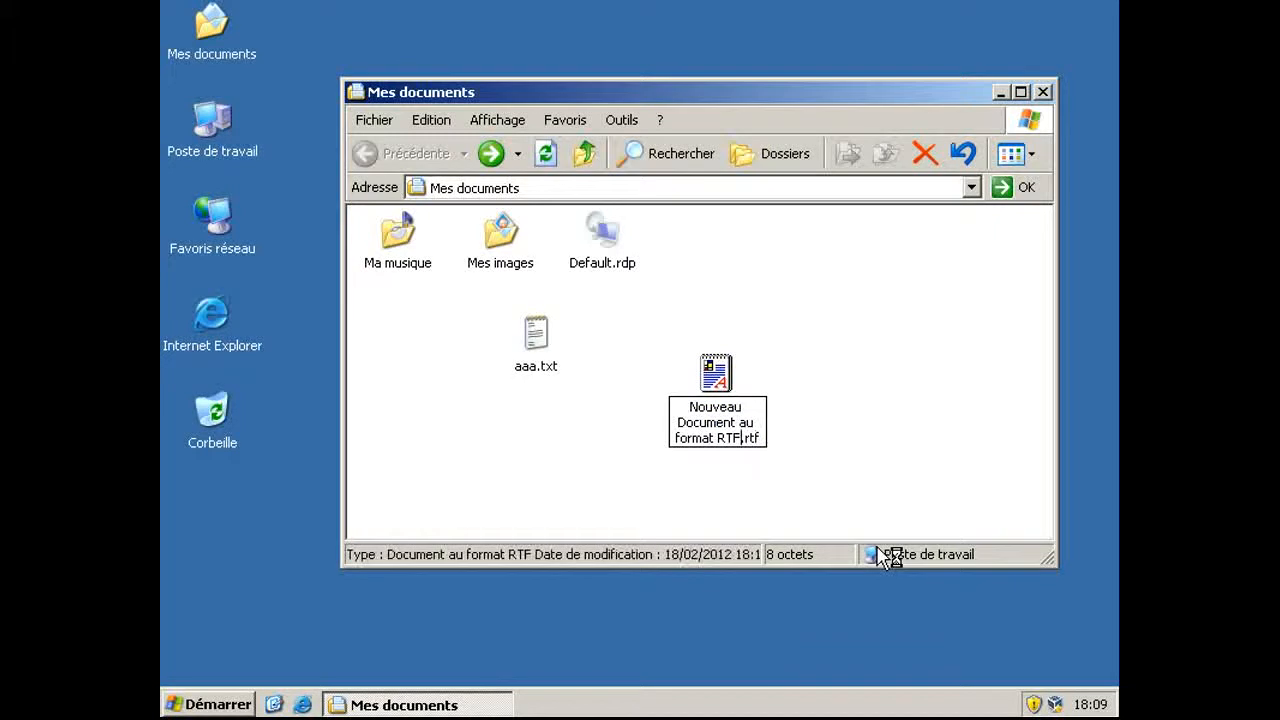
key("ctrl+shift+Left")
key("ctrl+shift+Left")
key("ctrl+shift+Left")
key("ctrl+shift+Left")
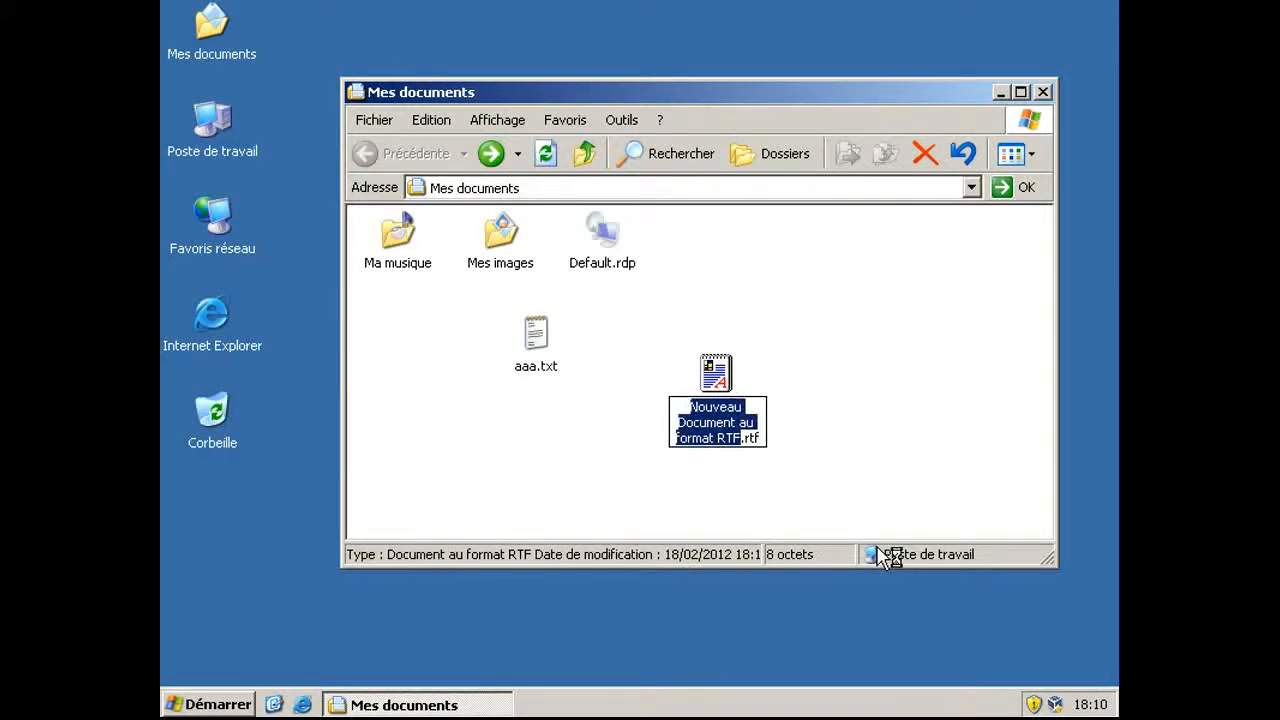
type("test")
key("Return")
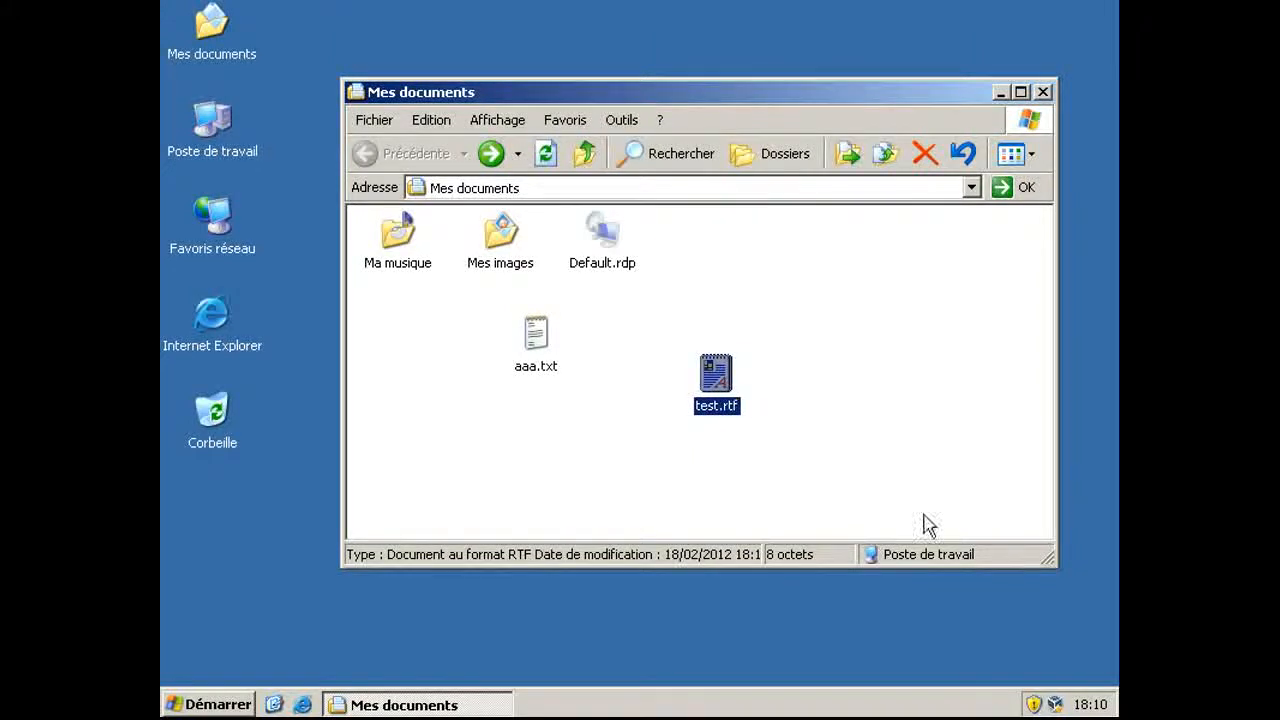
left_click_drag(548, 345, 658, 390)
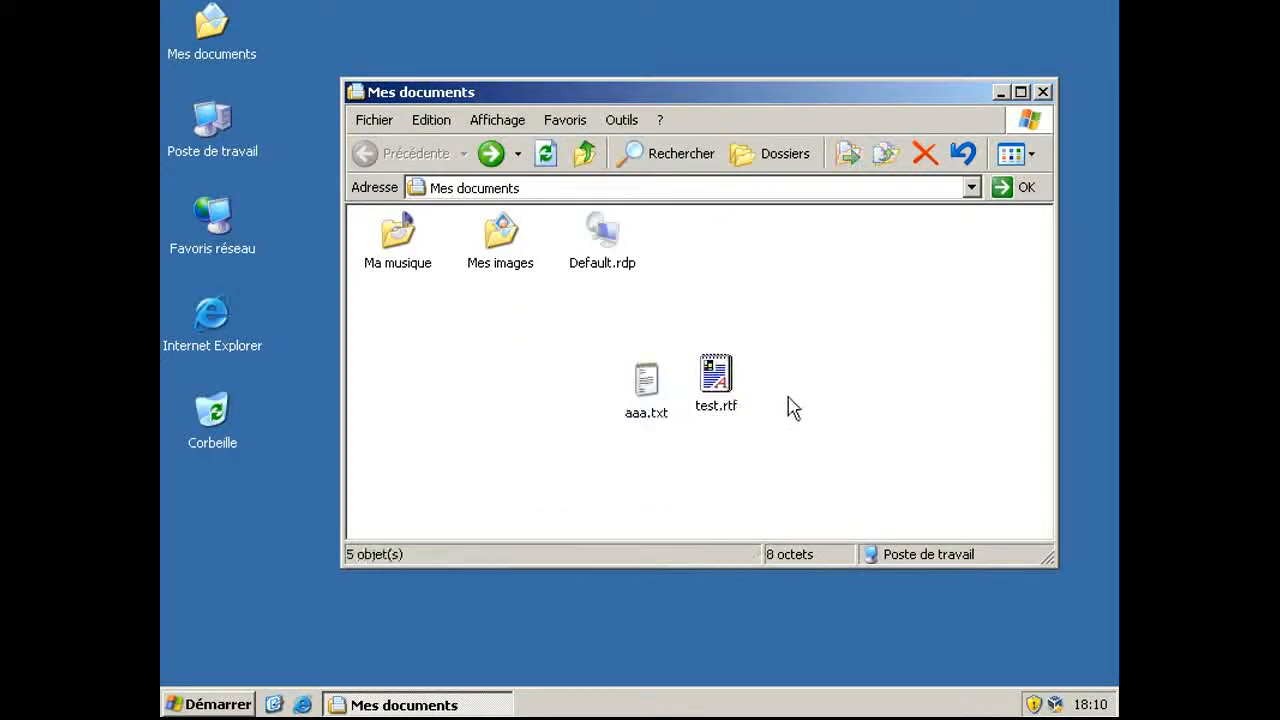
left_click(780, 488)
Examine the 7-Zip compression commands offered for test.rtf, without running any of them.
right_click(726, 380)
key("Down")
key("Down")
key("Down")
key("Right")
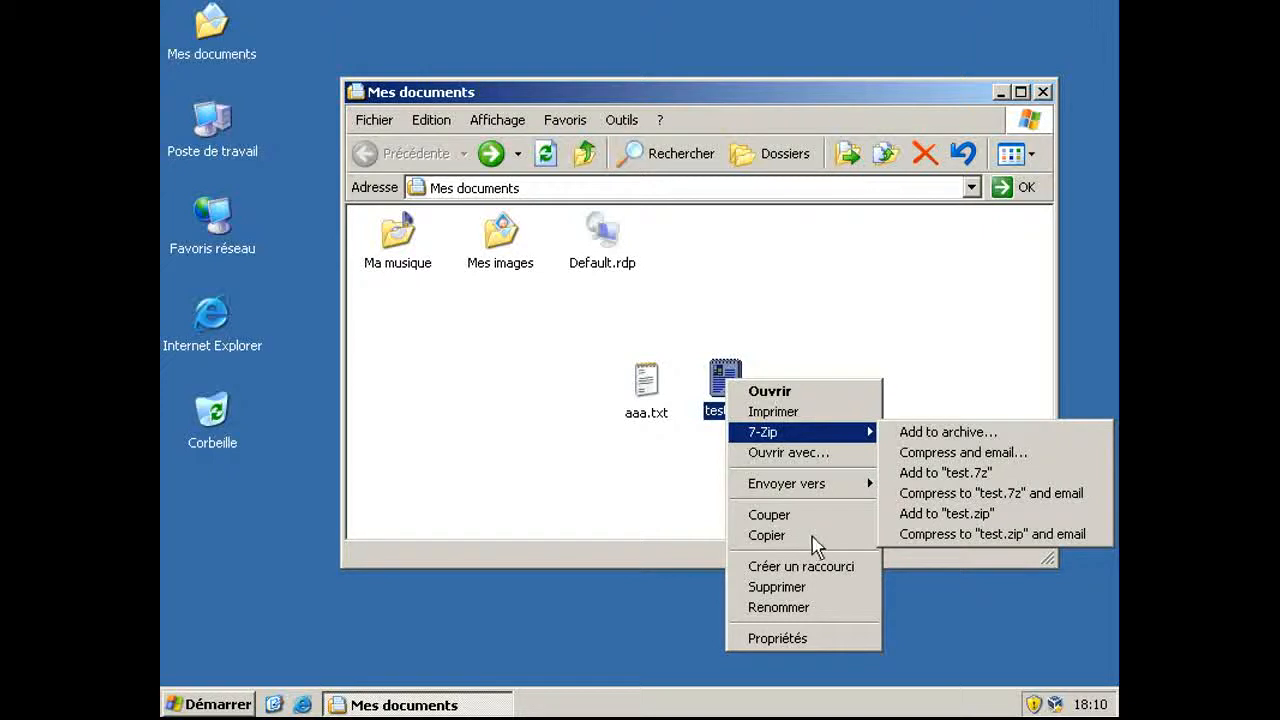
key("Right")
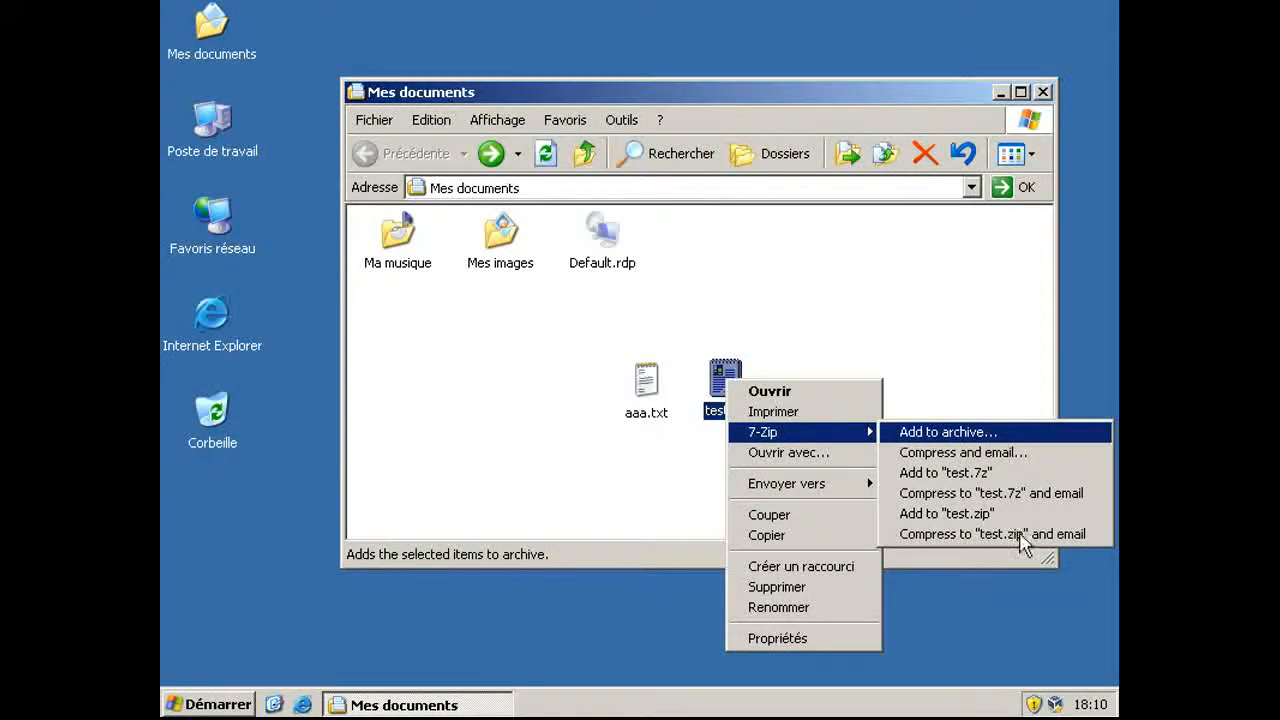
key("Down")
key("Up")
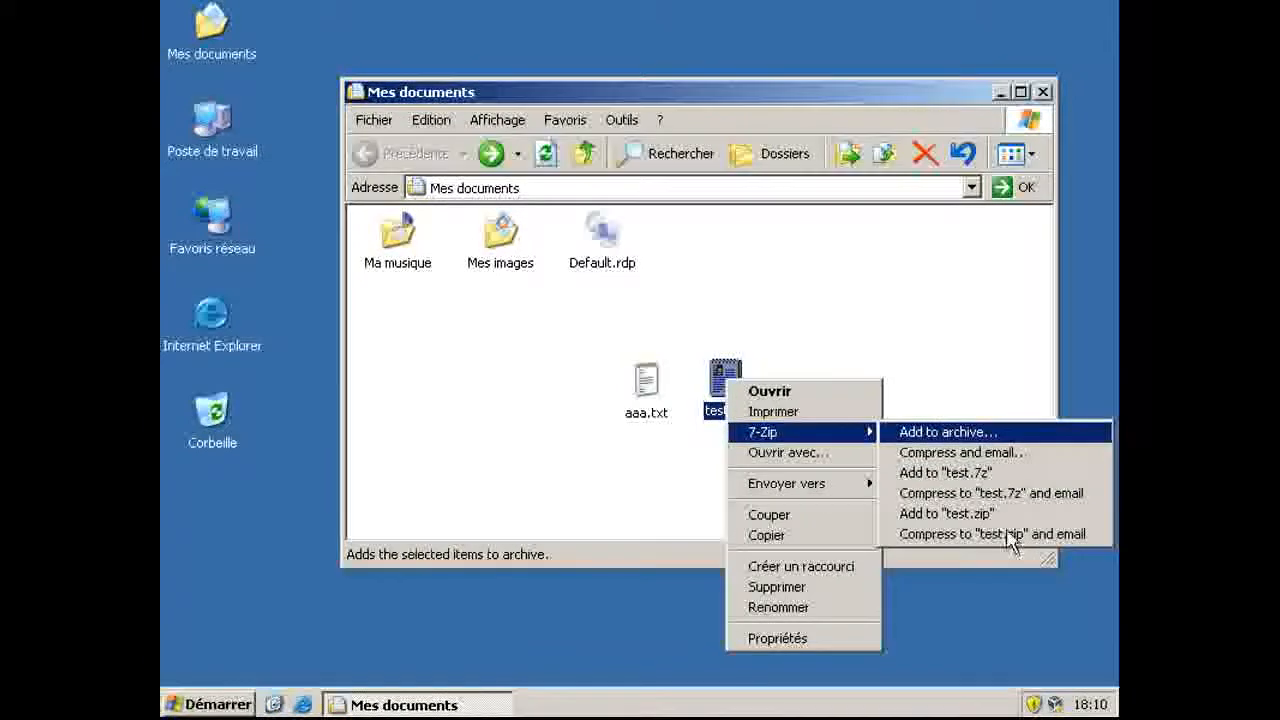
key("Down")
key("Down")
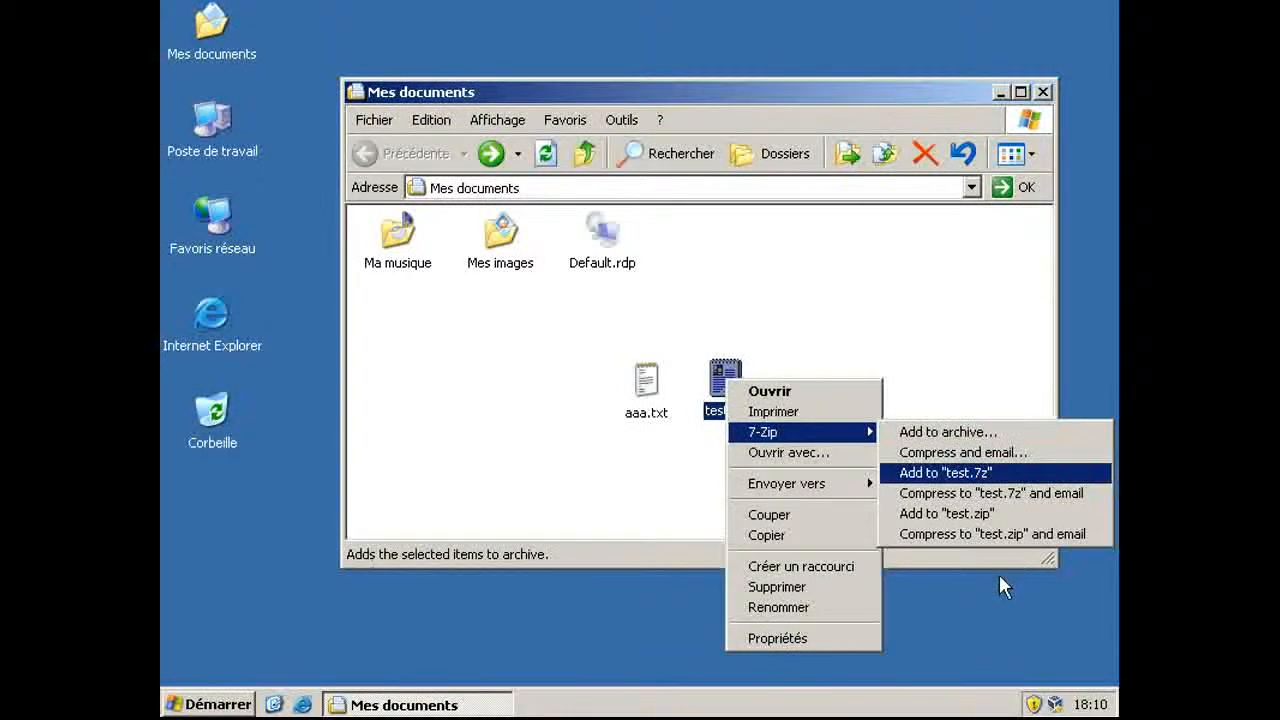
key("Down")
key("Down")
key("Up")
key("Up")
key("Down")
key("Down")
key("Up")
key("Up")
key("Up")
key("Up")
left_click(963, 456)
left_click(870, 485)
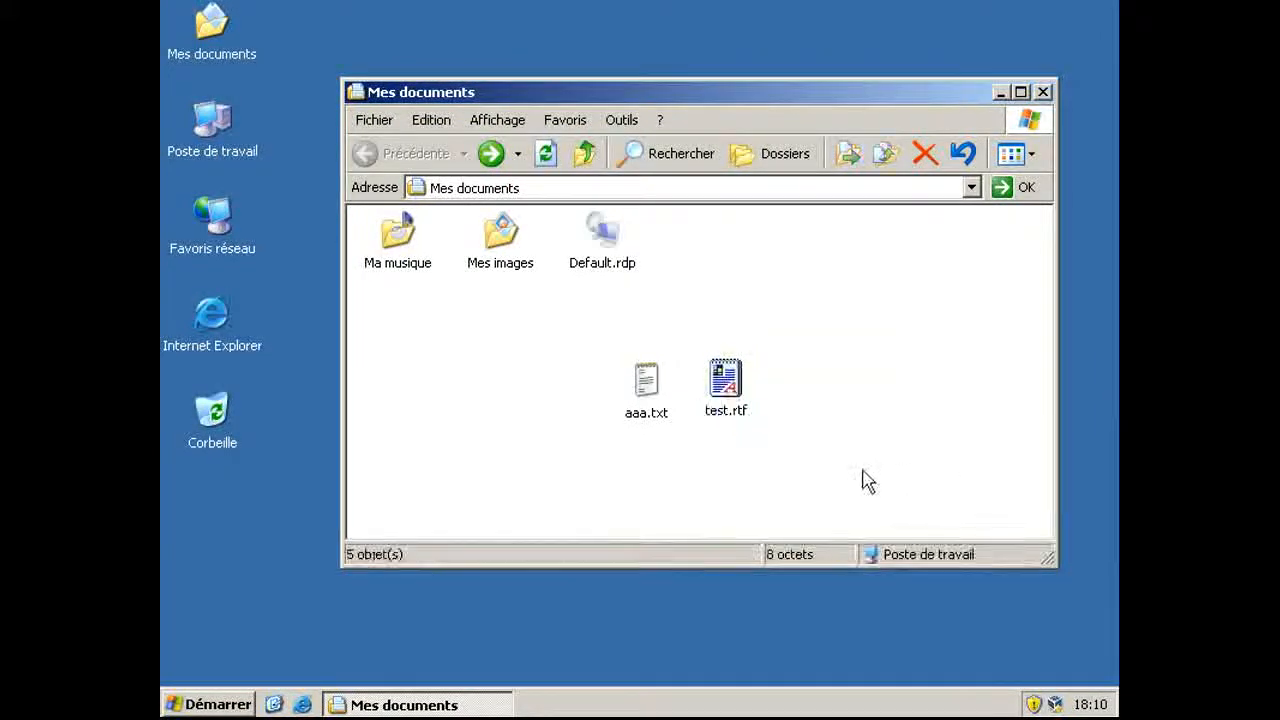
Open the 7-Zip File Manager from the installed programs.
key("super")
key("Up")
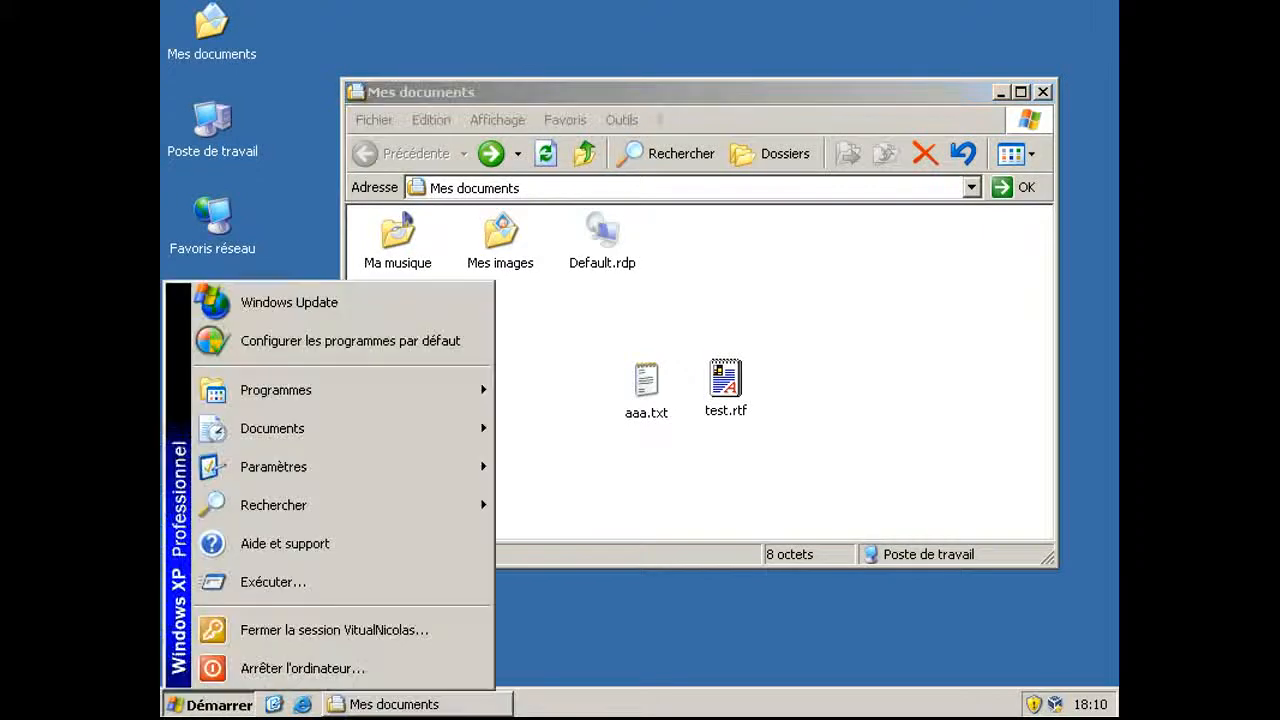
key("Up")
key("Up")
key("Up")
key("Up")
key("Up")
key("Up")
key("Up")
key("Right")
key("Down")
key("Down")
key("Down")
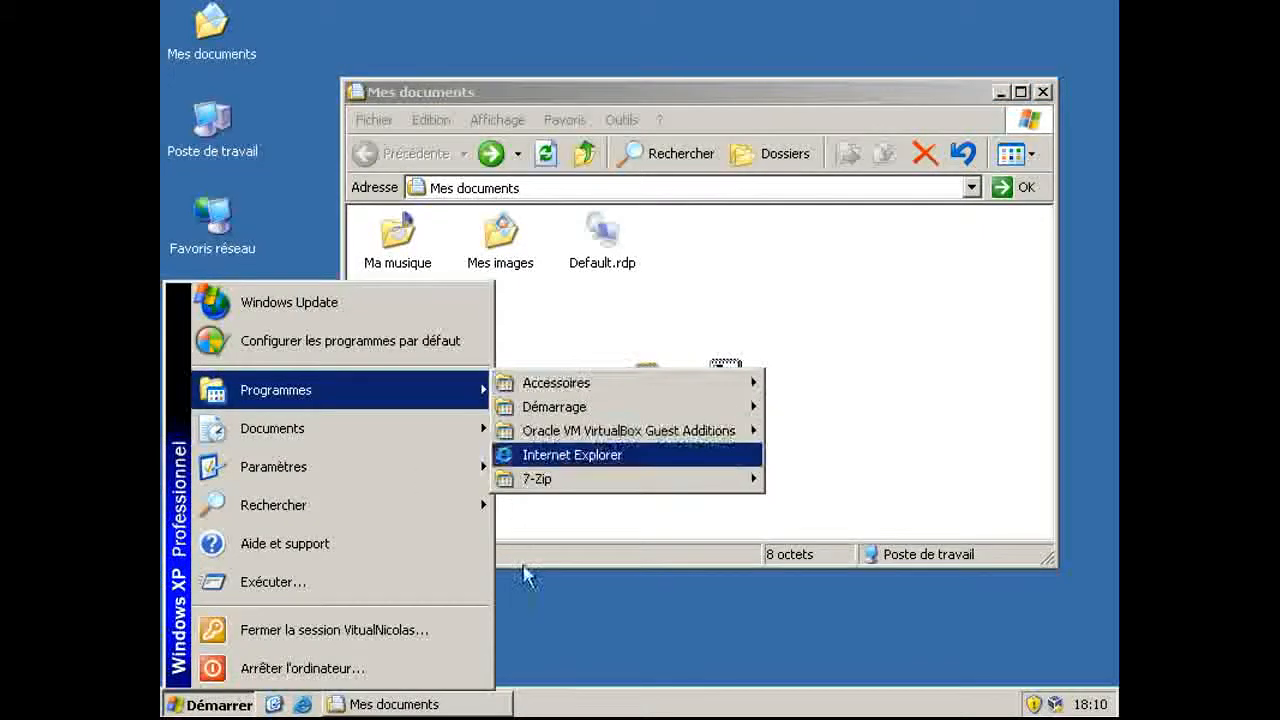
key("Down")
key("Right")
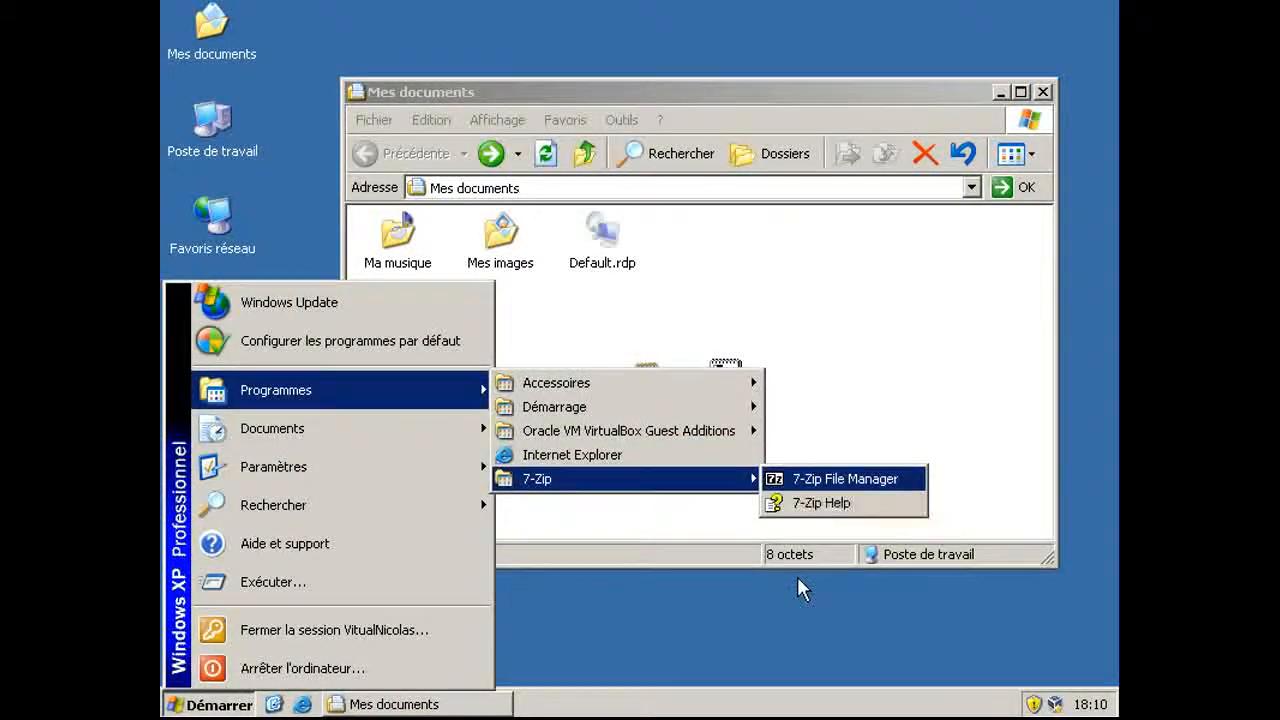
key("Return")
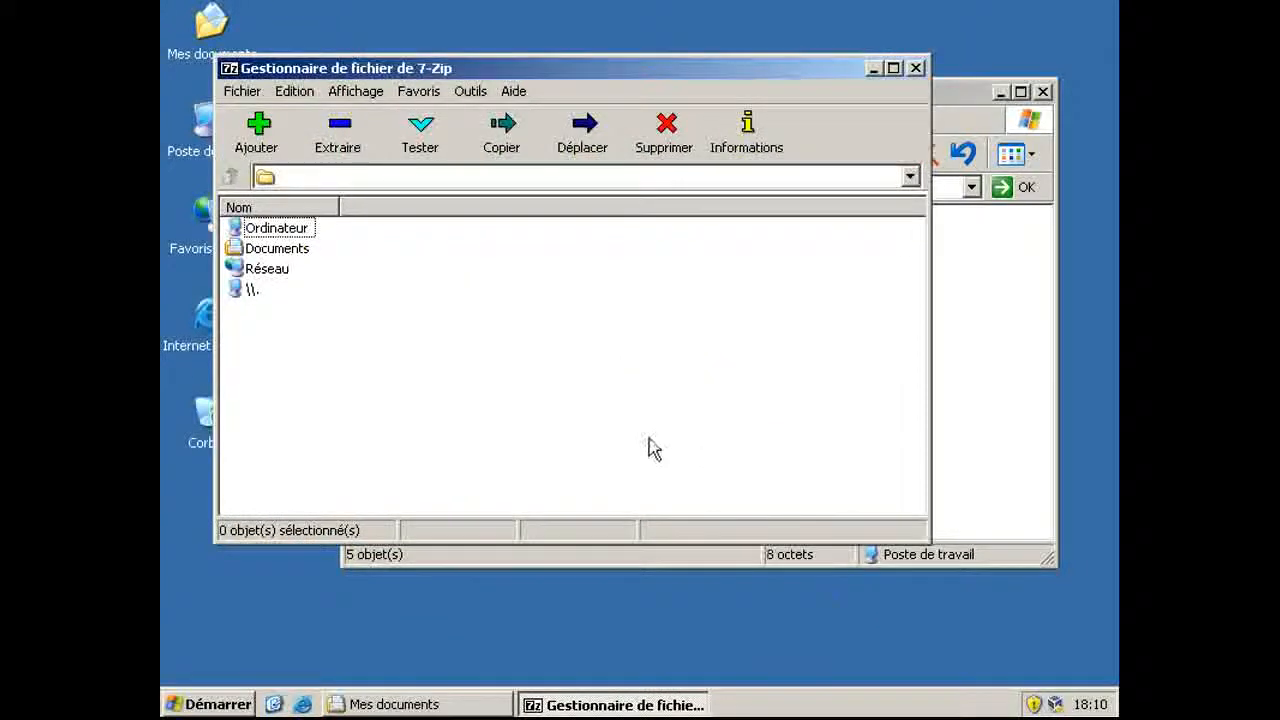
In the 7-Zip options, associate 7-Zip with the 001, 7z, gz, gzip, rar, tar and zip file types.
key("Return")
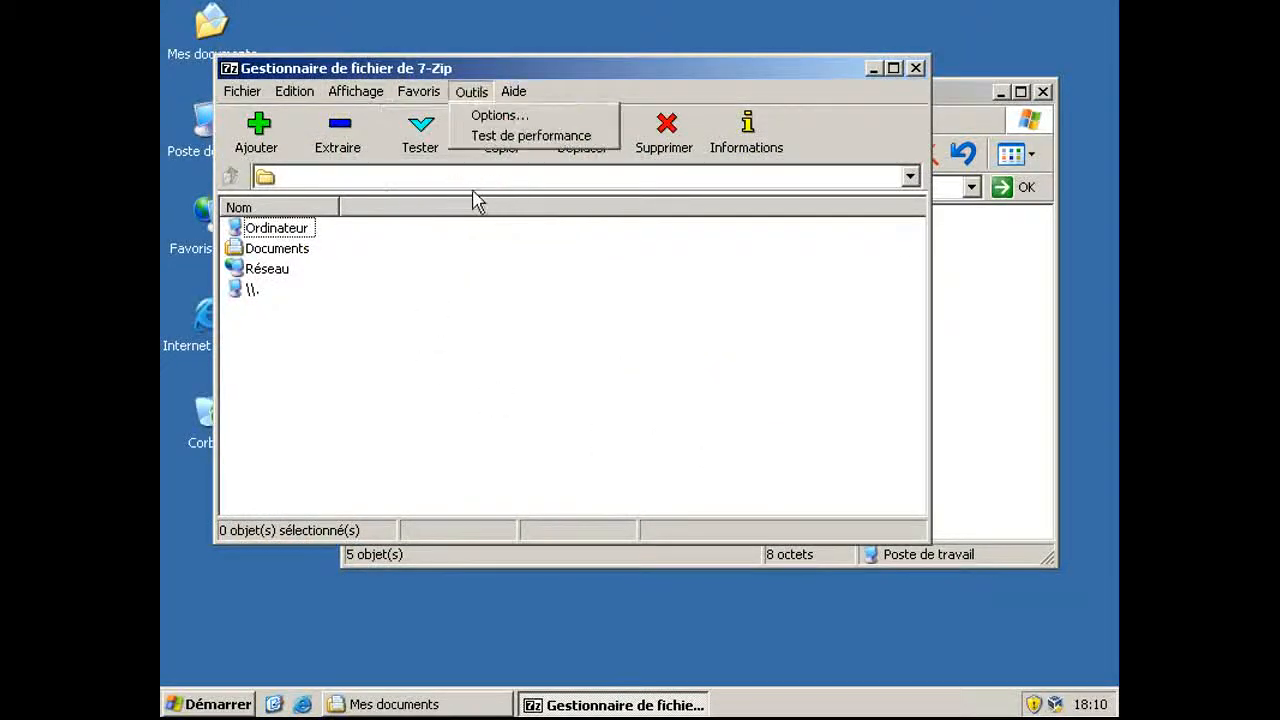
key("Down")
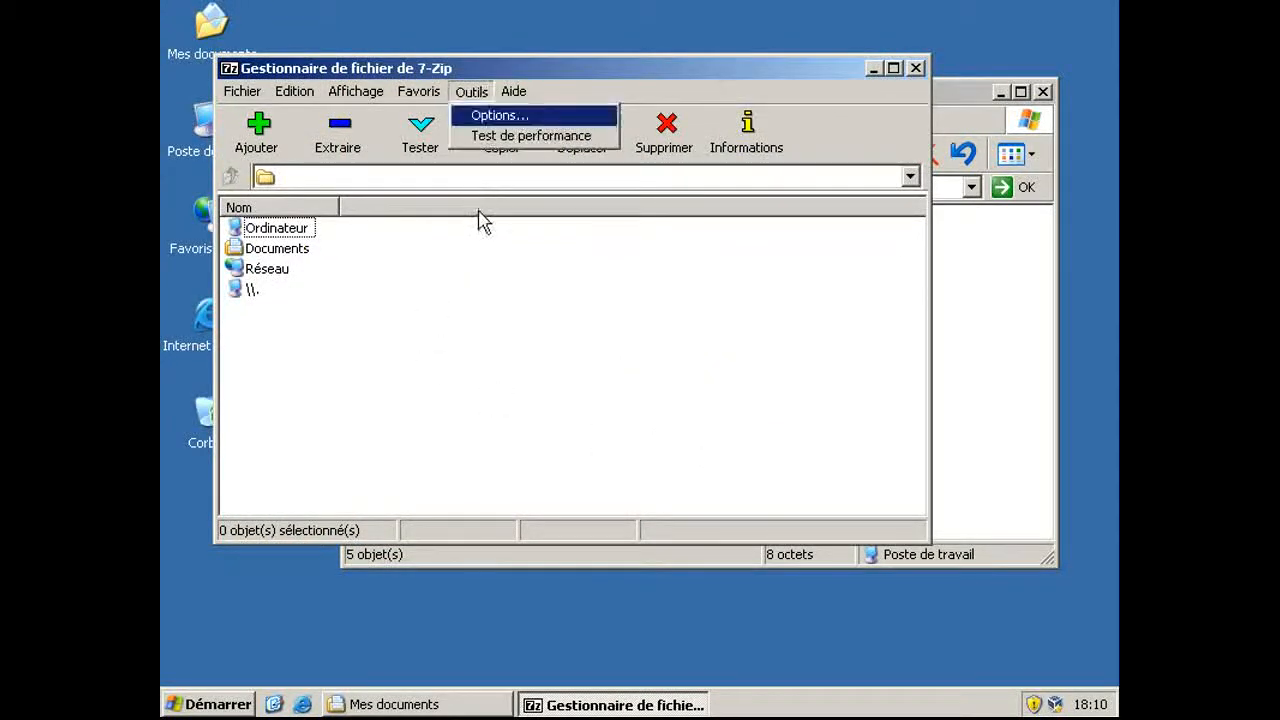
key("Return")
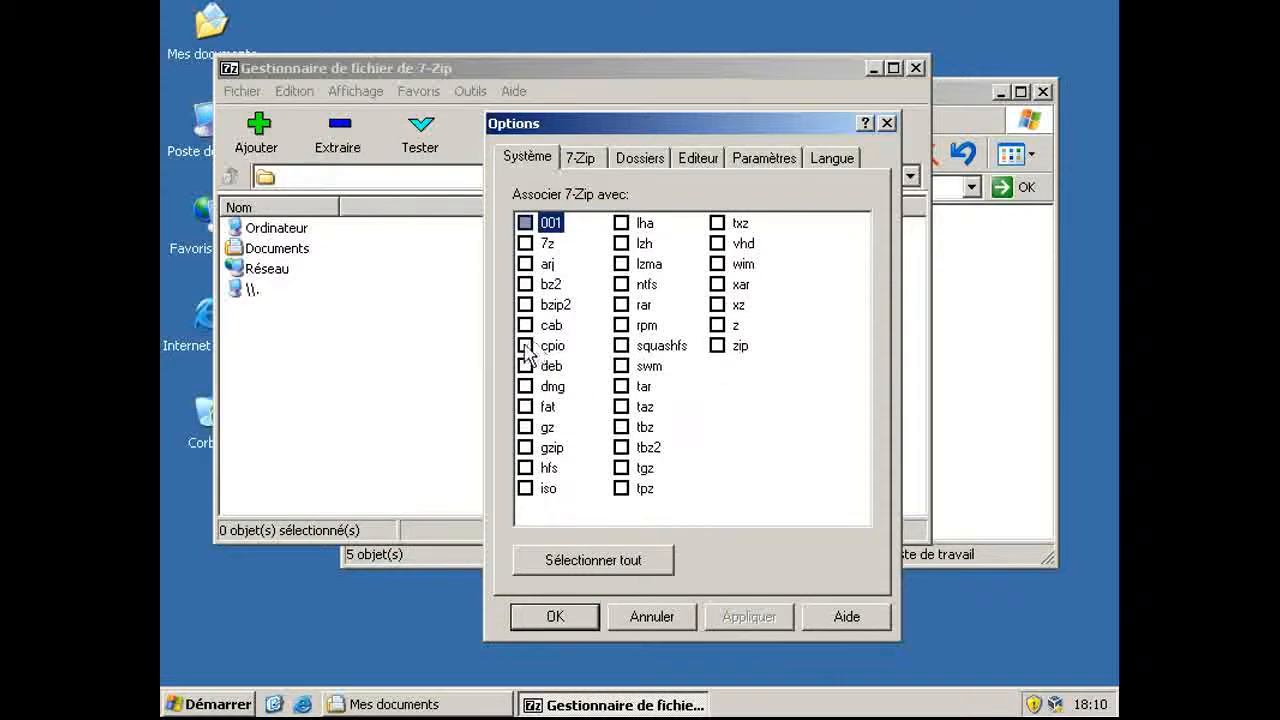
key("space")
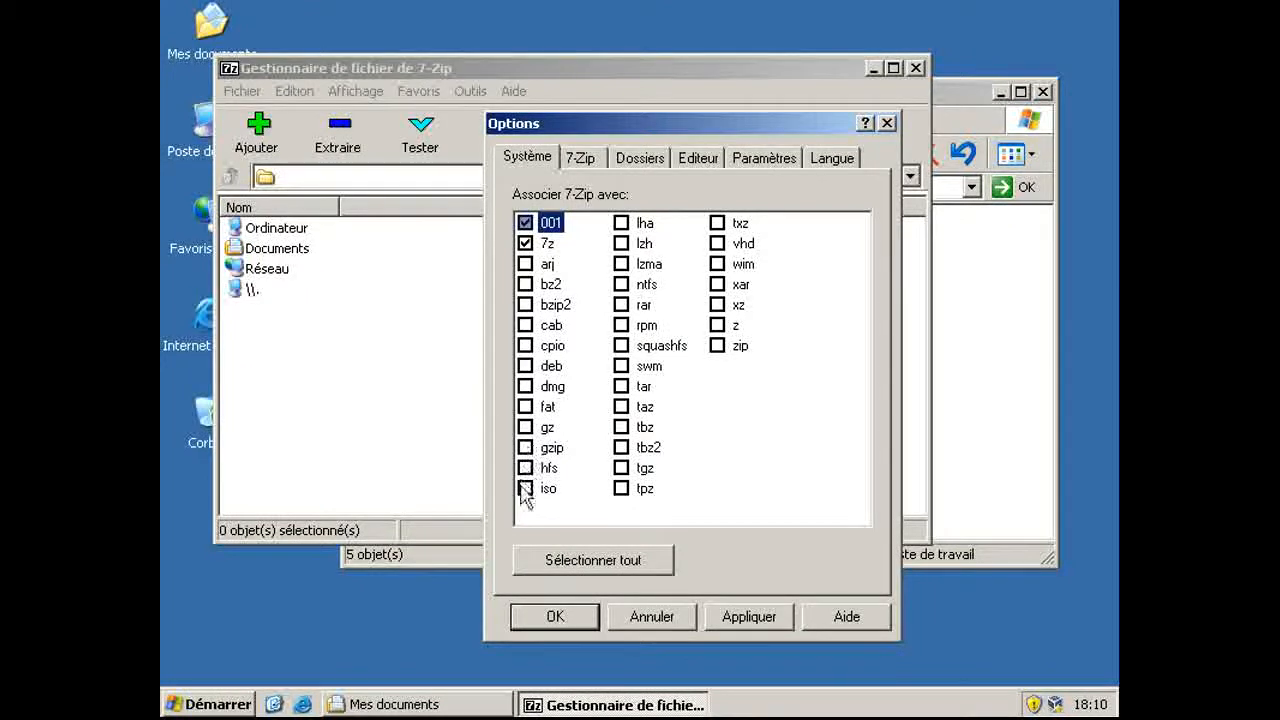
left_click(525, 448)
left_click(621, 386)
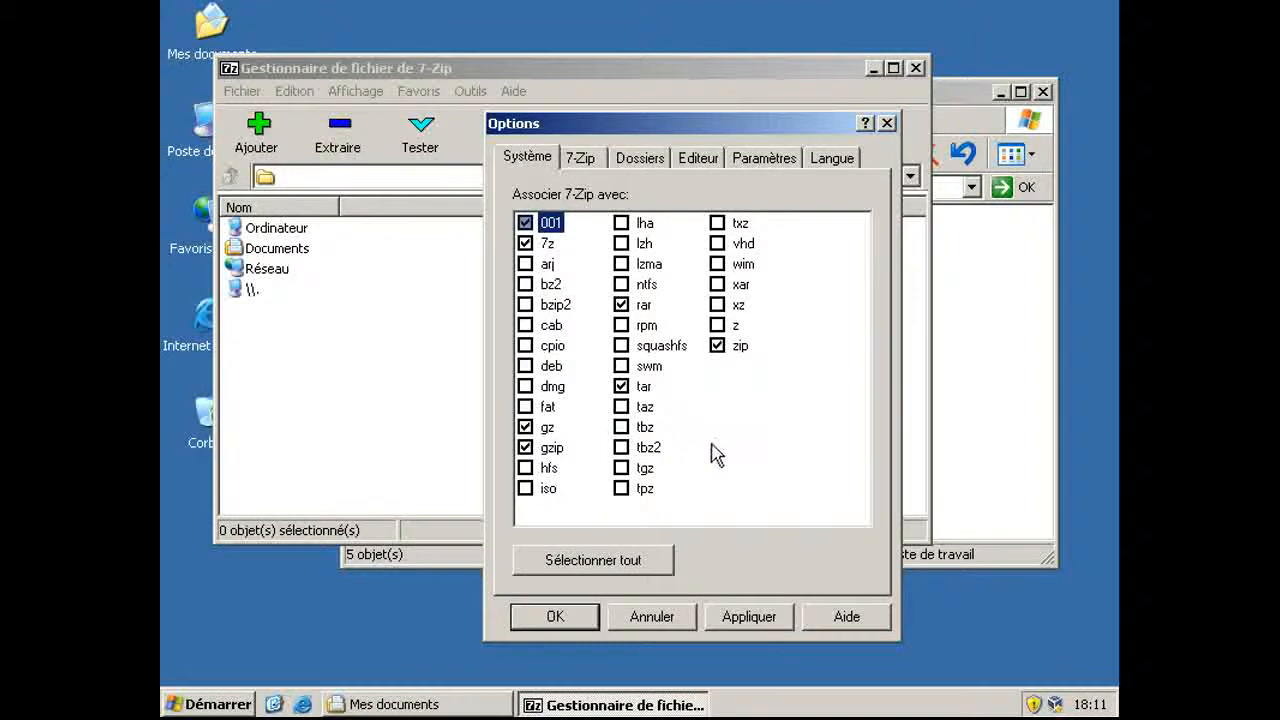
Review the remaining 7-Zip options pages through to Langue, confirm the options and close the file manager.
key("ctrl+Tab")
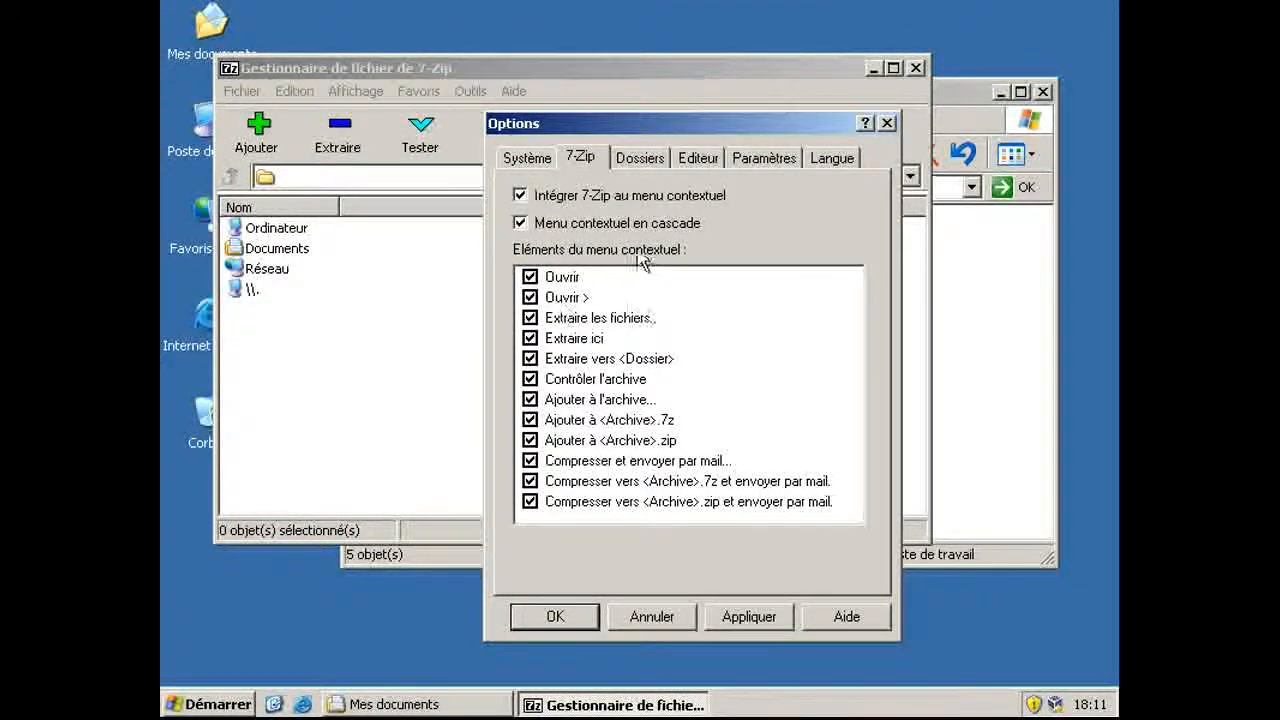
key("ctrl+Tab")
key("ctrl+Tab")
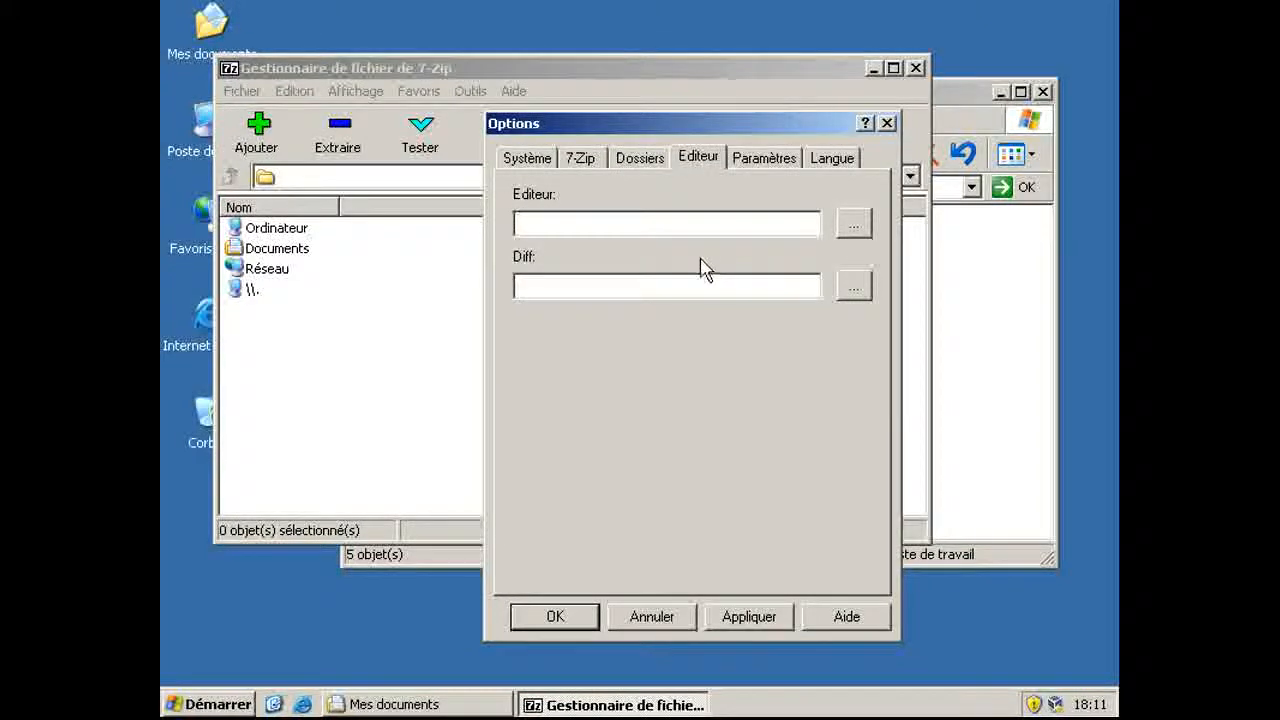
key("ctrl+Tab")
key("ctrl+Tab")
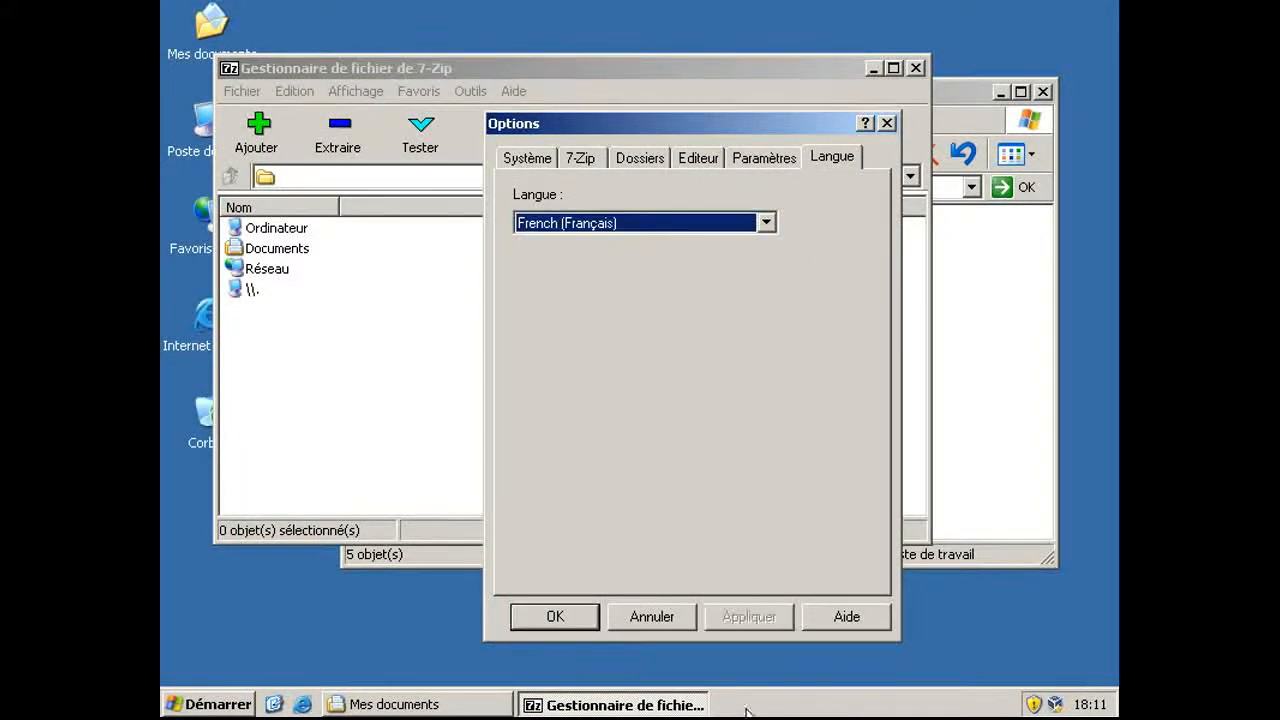
left_click(555, 616)
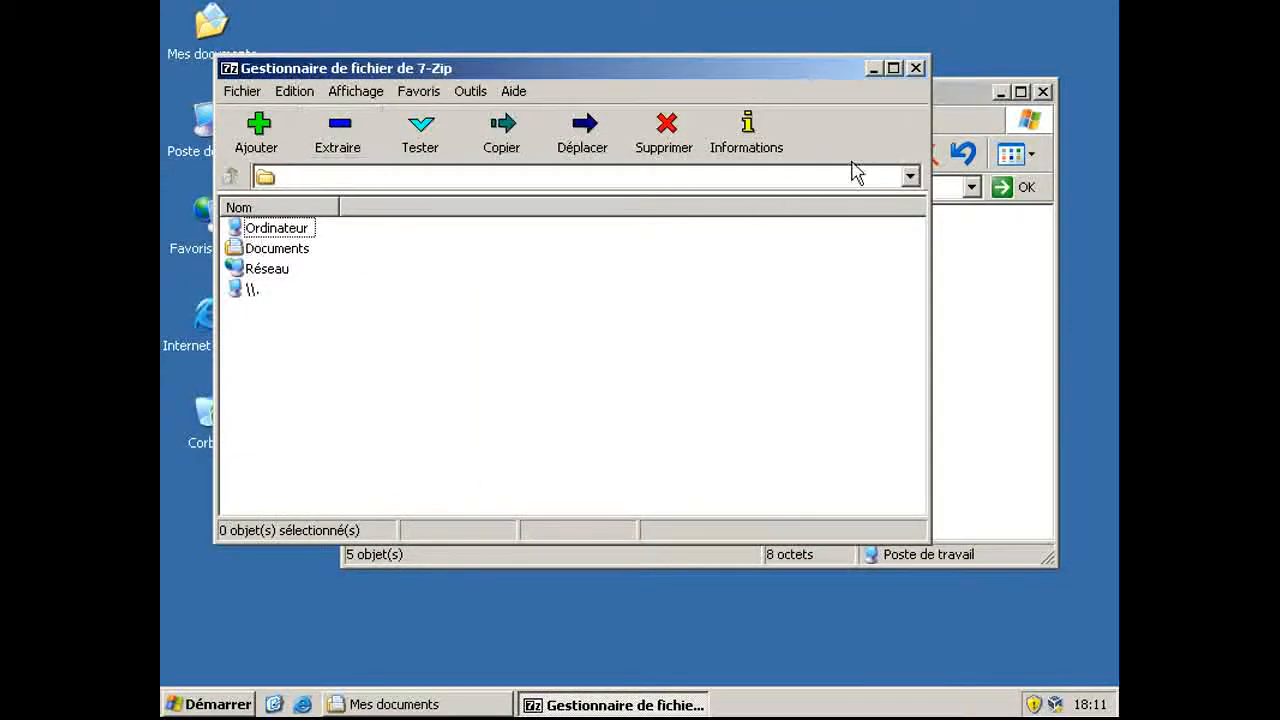
left_click(915, 67)
right_click(726, 380)
mouse_move(770, 430)
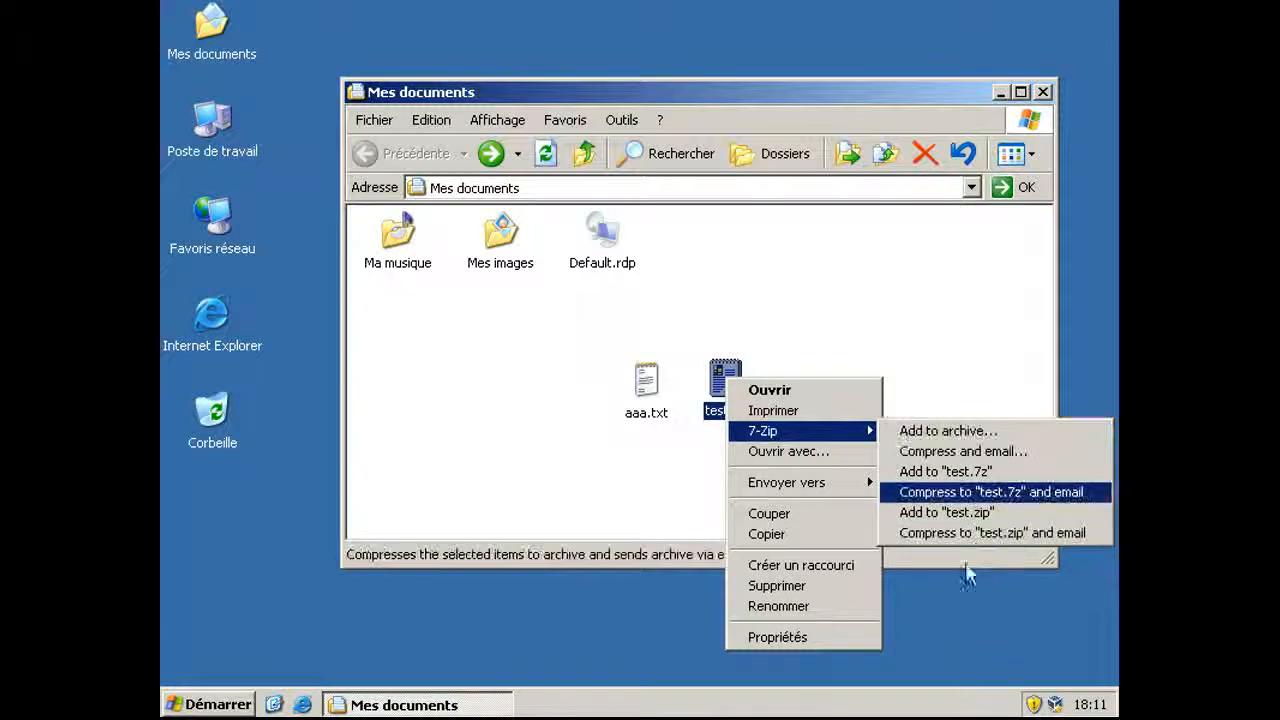
left_click(910, 512)
Compress aaa.txt and test.rtf together into the archive "Mes documents.7z" with 7-Zip.
left_click_drag(583, 333, 835, 442)
left_click_drag(840, 556, 838, 552)
right_click(654, 491)
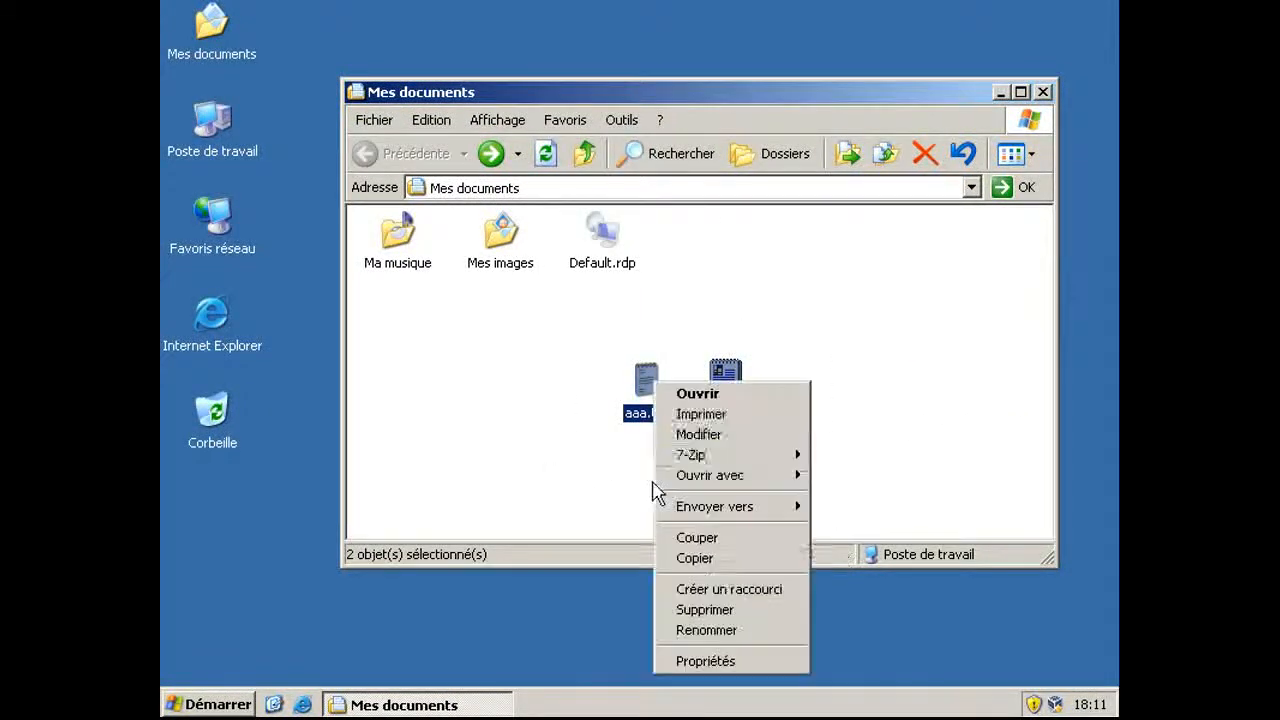
key("Right")
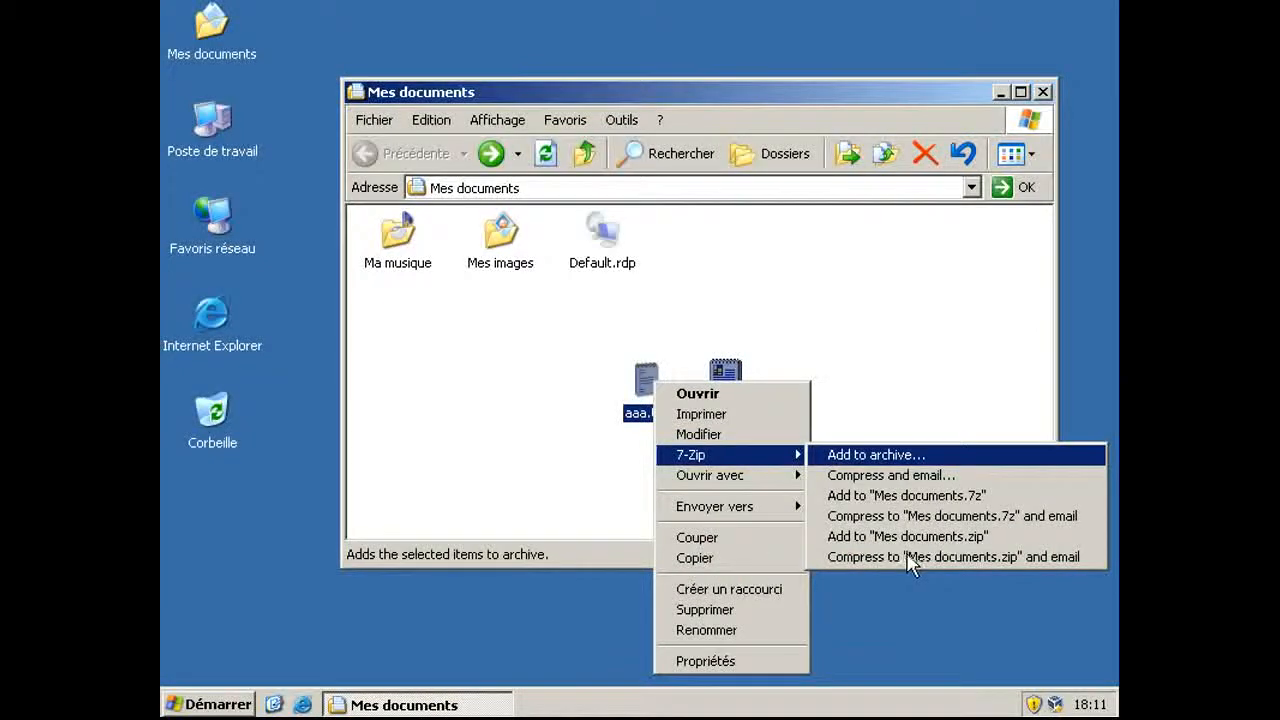
key("Down")
key("Down")
key("Return")
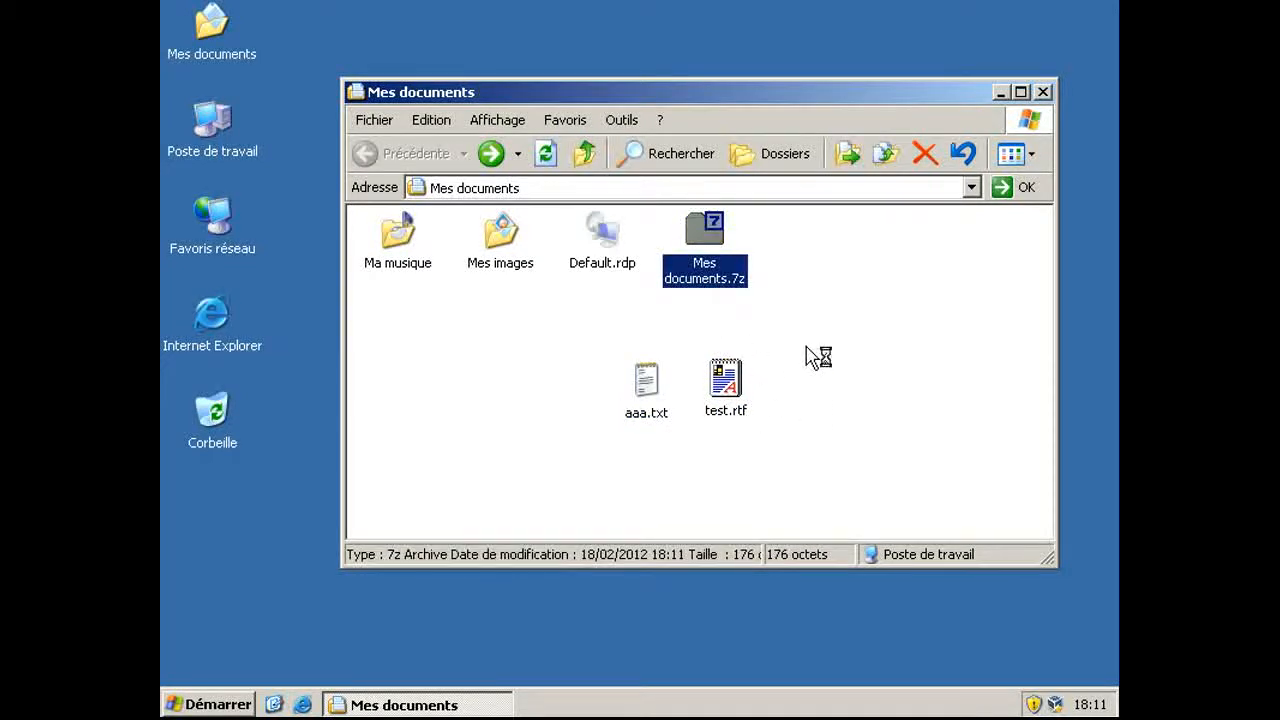
Compress aaa.txt and test.rtf together into the archive "Mes documents.zip" with 7-Zip.
left_click_drag(557, 445, 840, 322)
right_click(741, 497)
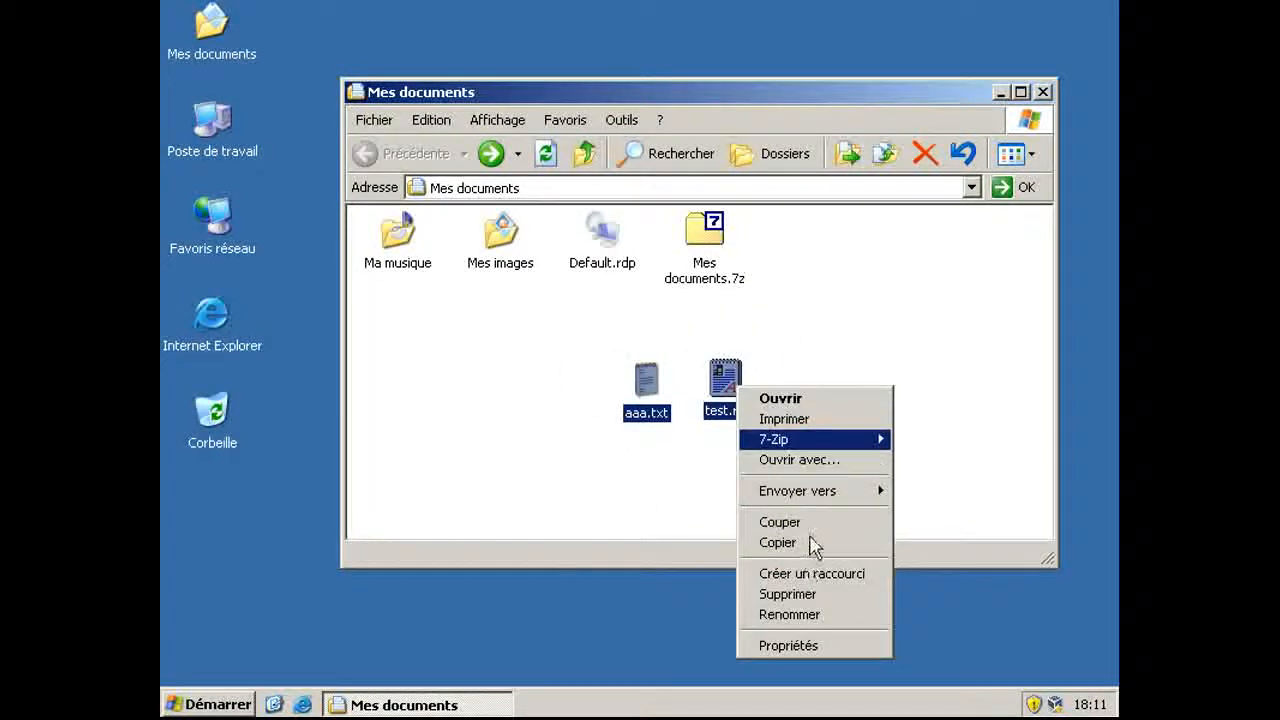
mouse_move(790, 439)
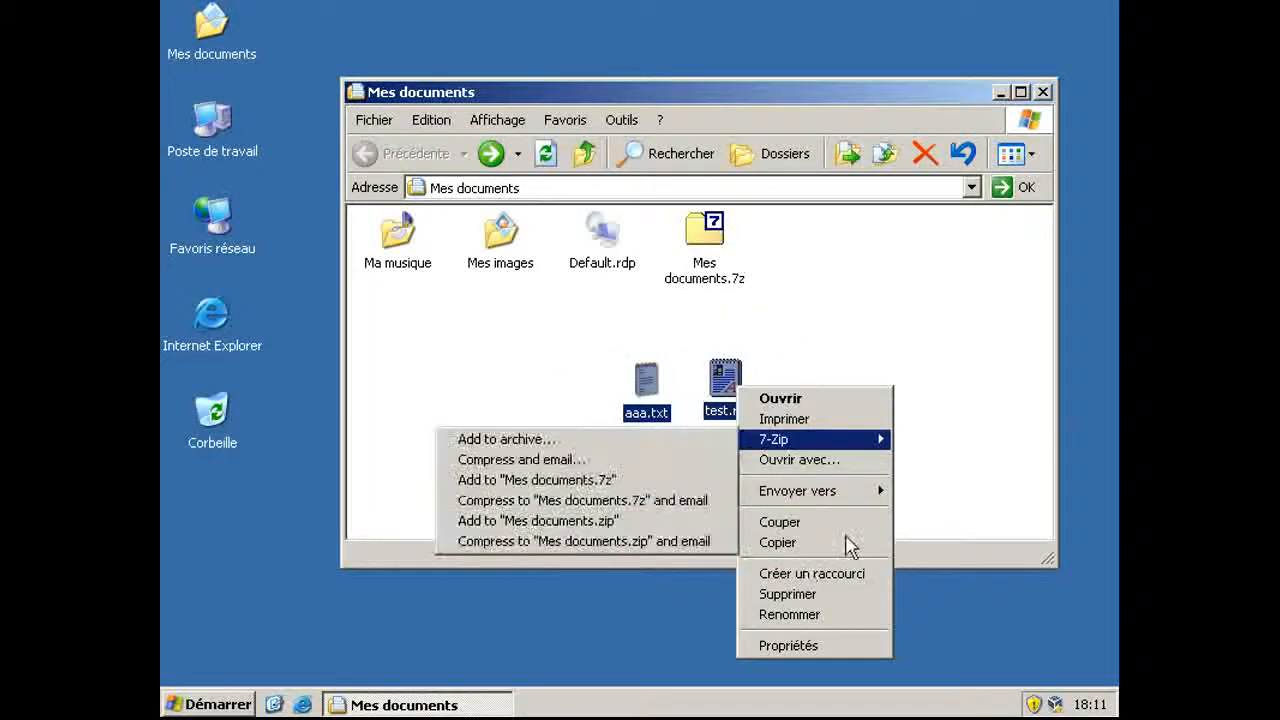
left_click(678, 616)
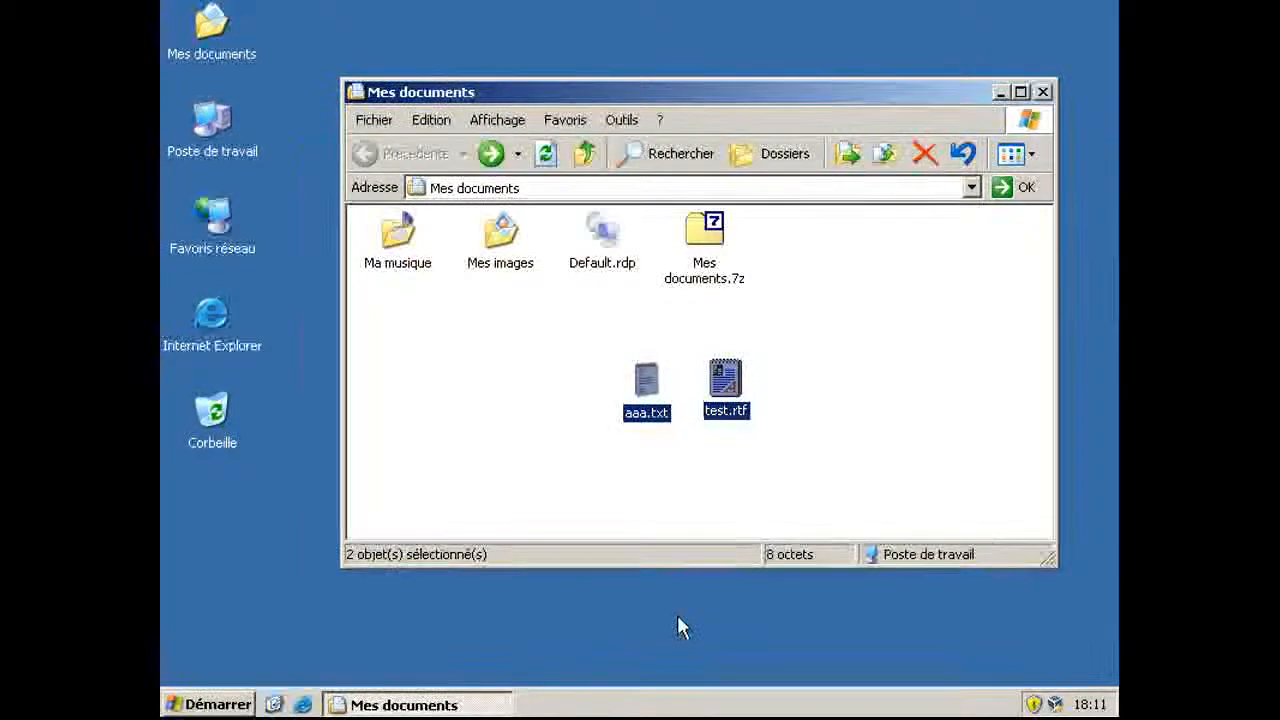
left_click(800, 490)
Start adding aaa.txt and test.rtf to a custom 7-Zip archive and set its format to zip.
left_click_drag(878, 338, 562, 448)
right_click(646, 382)
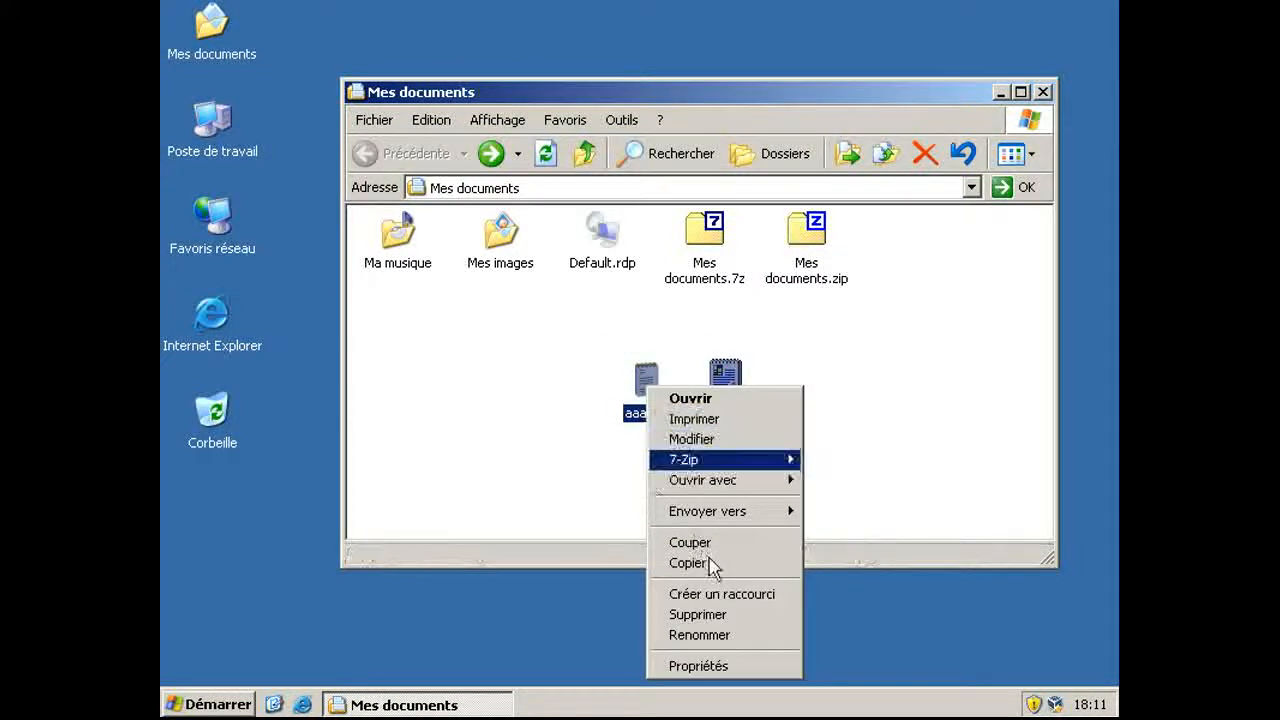
key("Right")
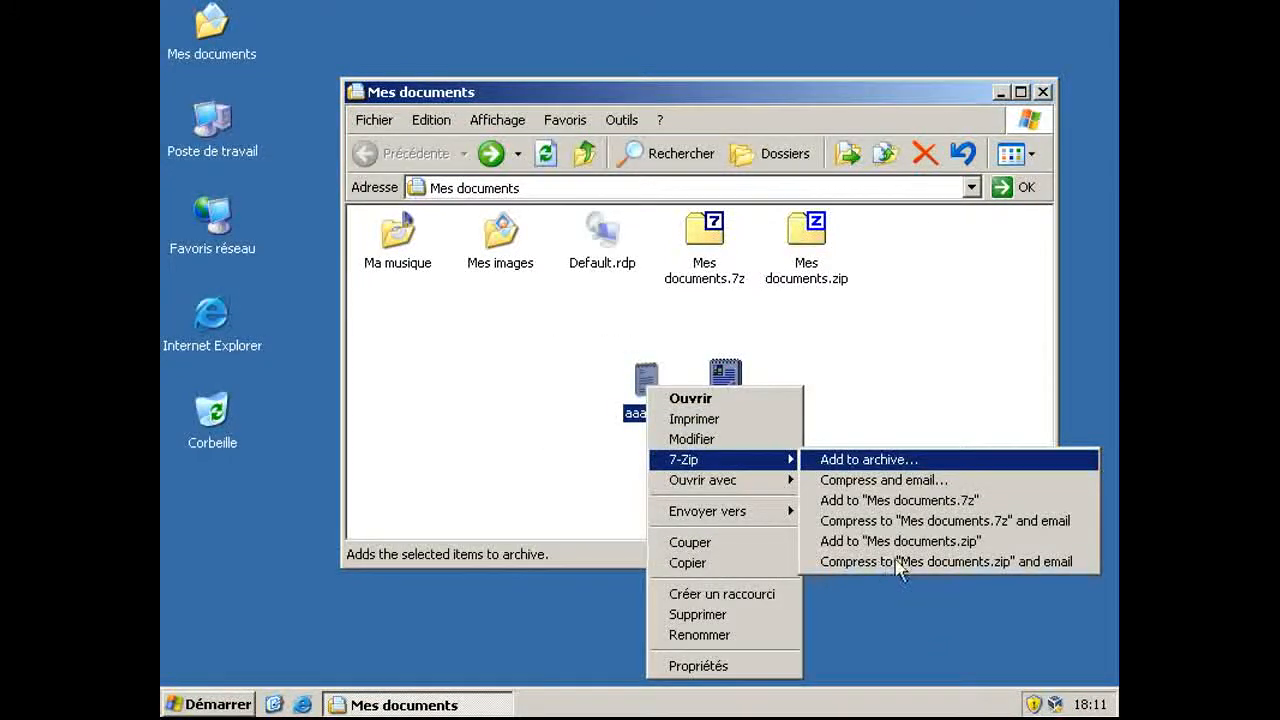
key("Return")
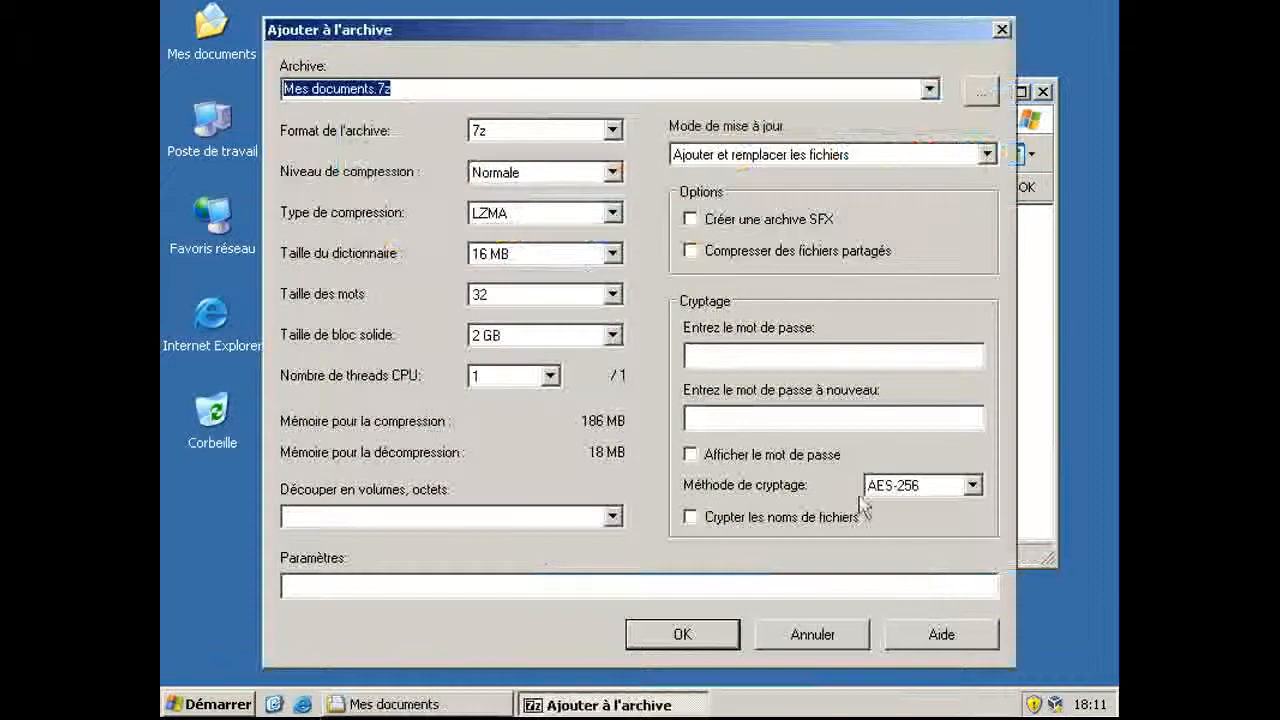
left_click(551, 130)
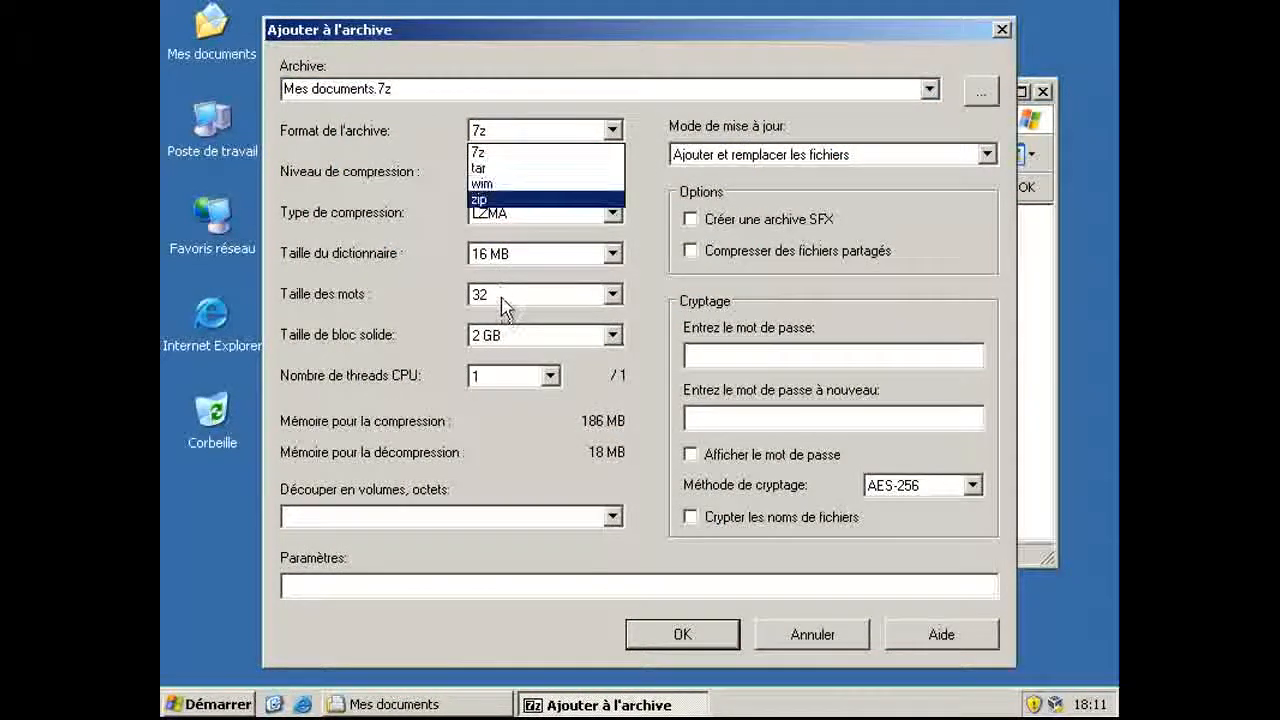
left_click(500, 199)
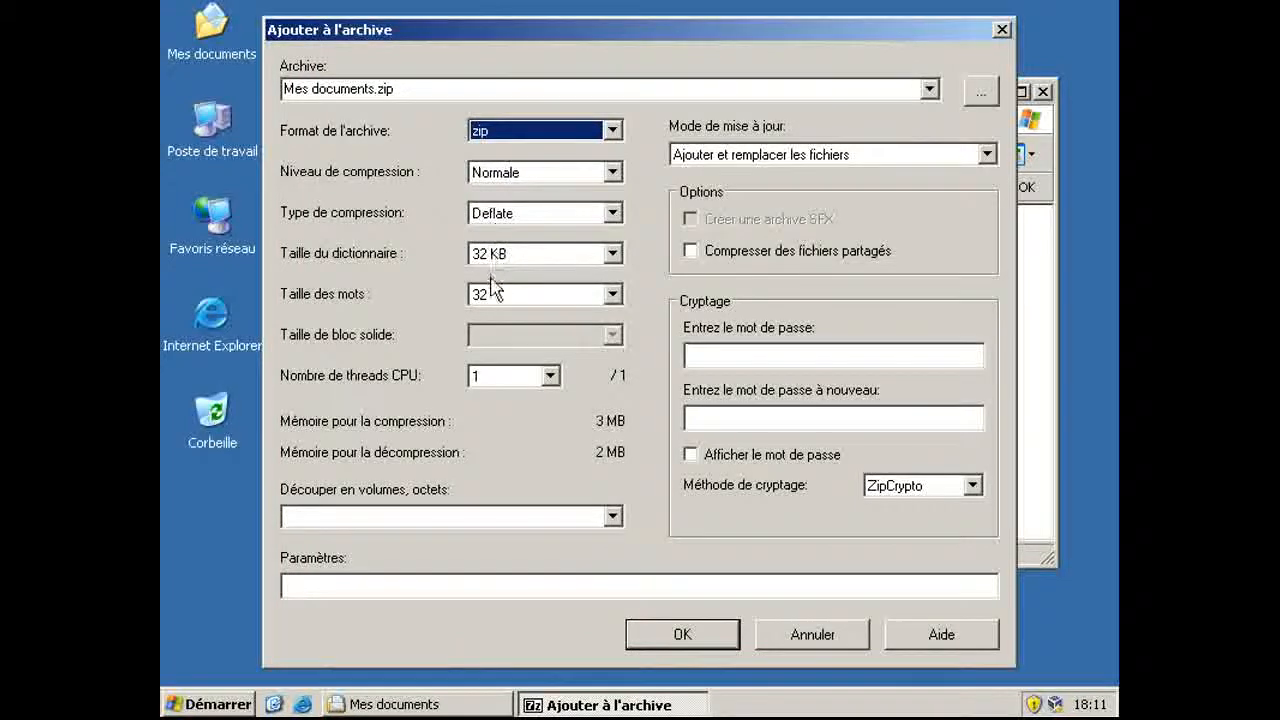
Examine the available compression levels from Aucune to Ultra for the zip archive, and cancel the custom archive creation.
left_click(560, 172)
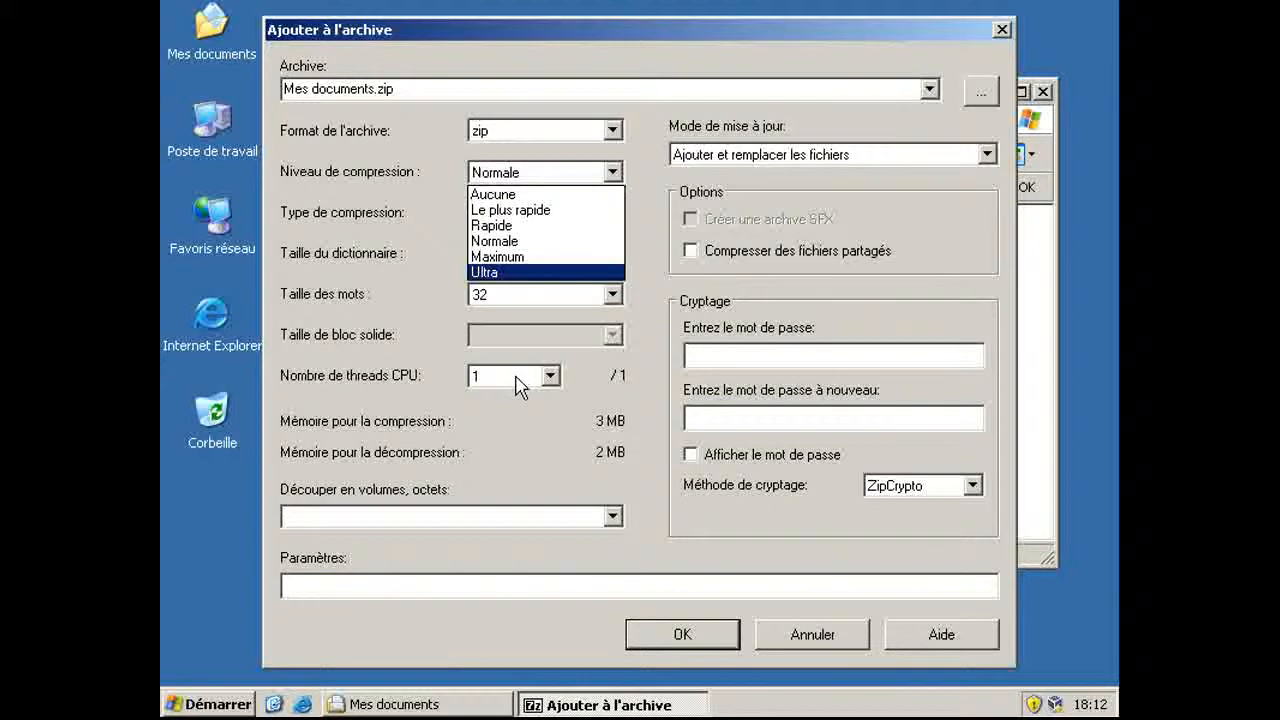
key("Up")
key("Up")
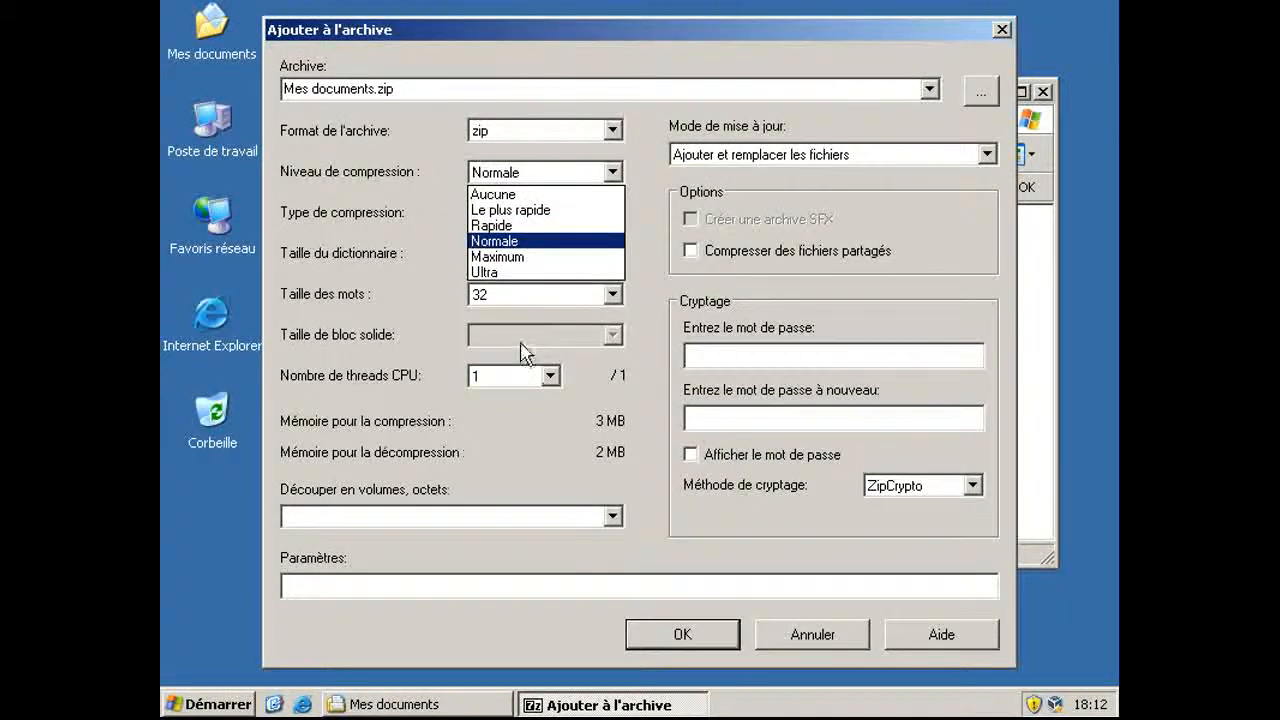
key("Down")
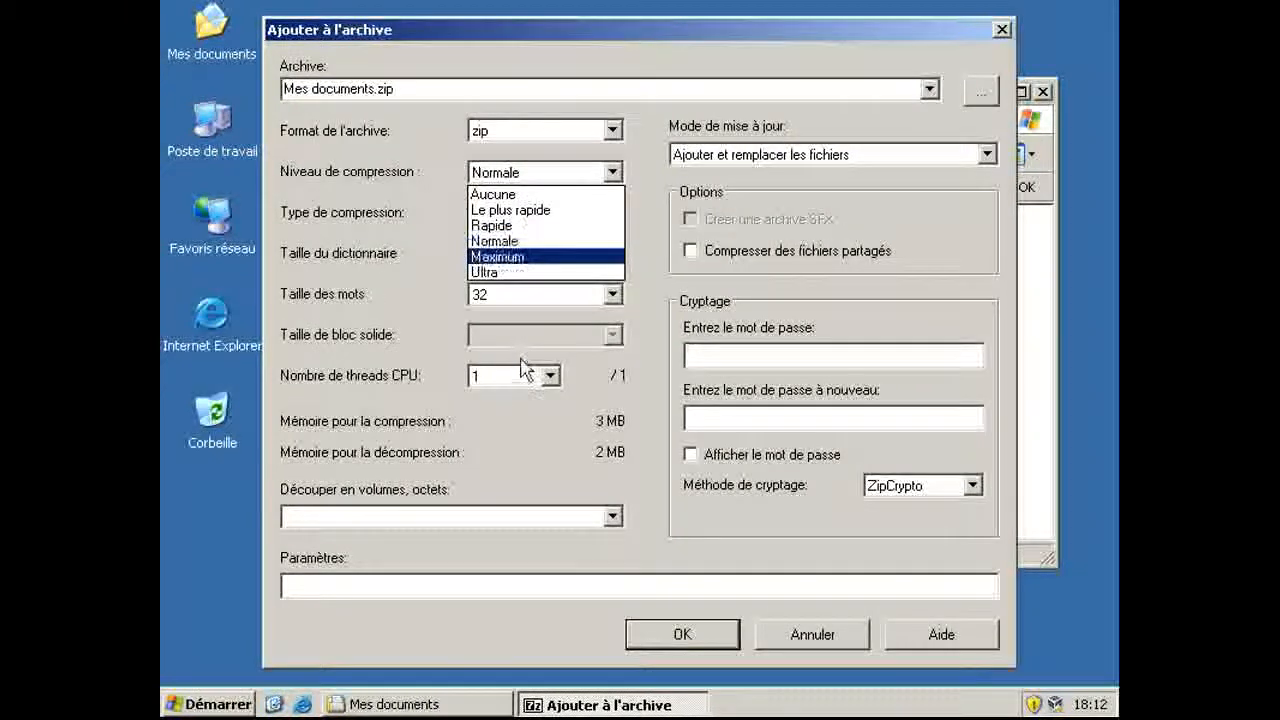
key("Up")
key("Up")
key("Down")
key("Down")
key("Down")
key("Up")
key("Up")
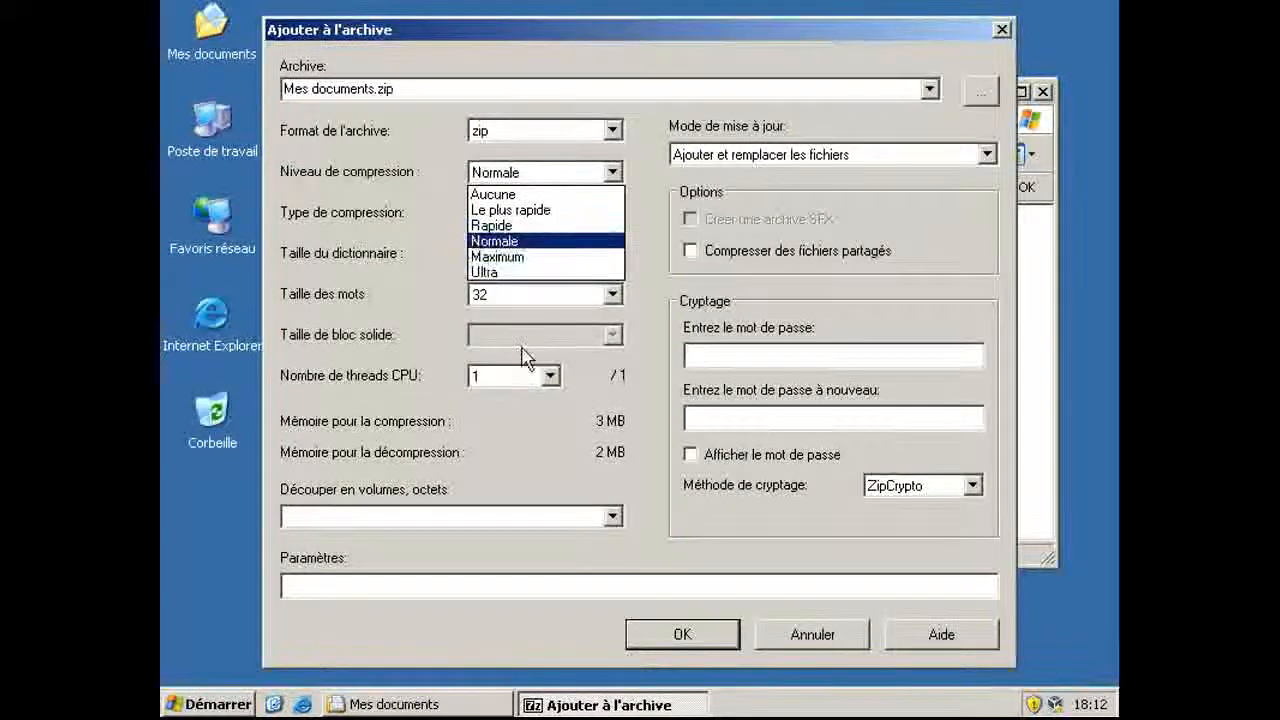
key("Up")
key("Up")
key("Up")
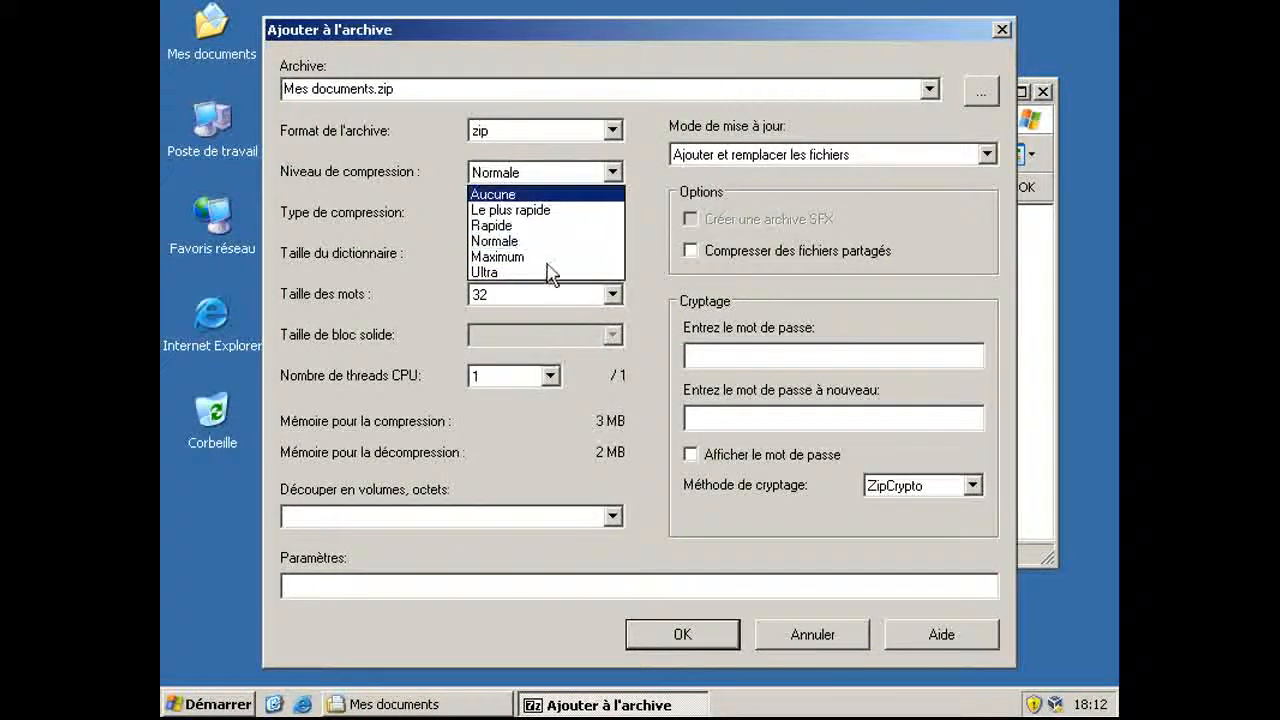
key("Escape")
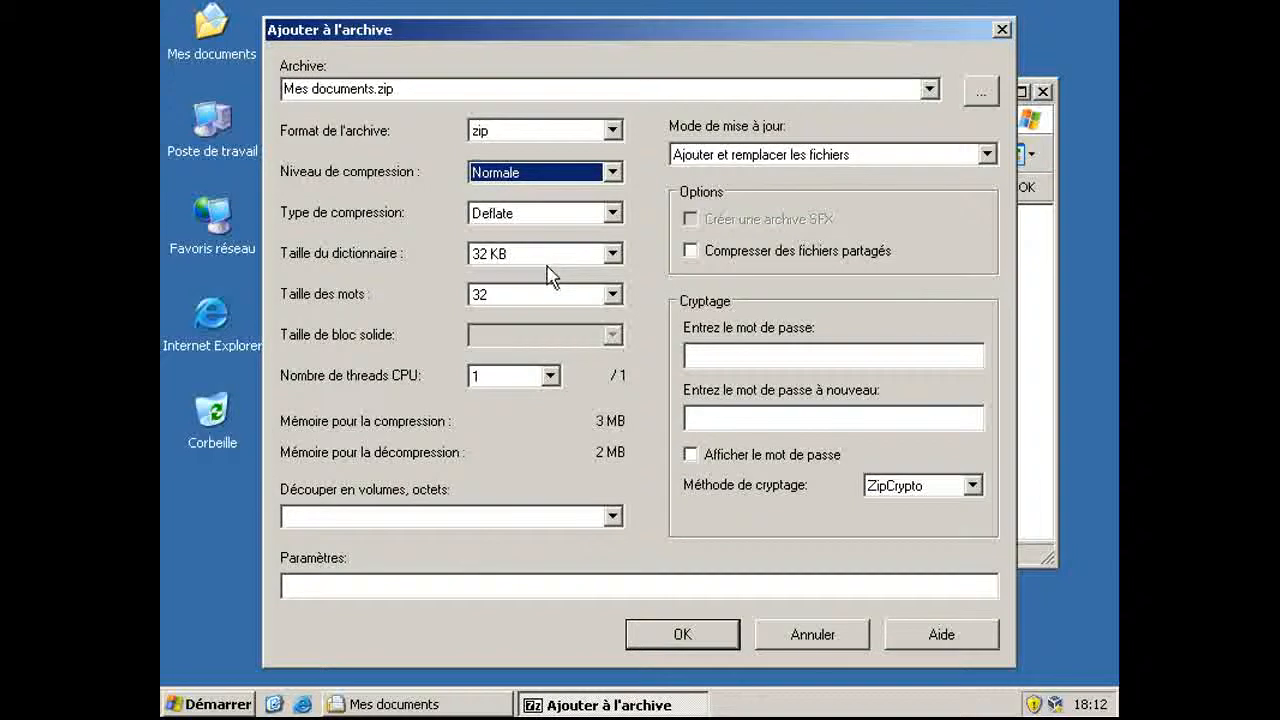
key("alt+Down")
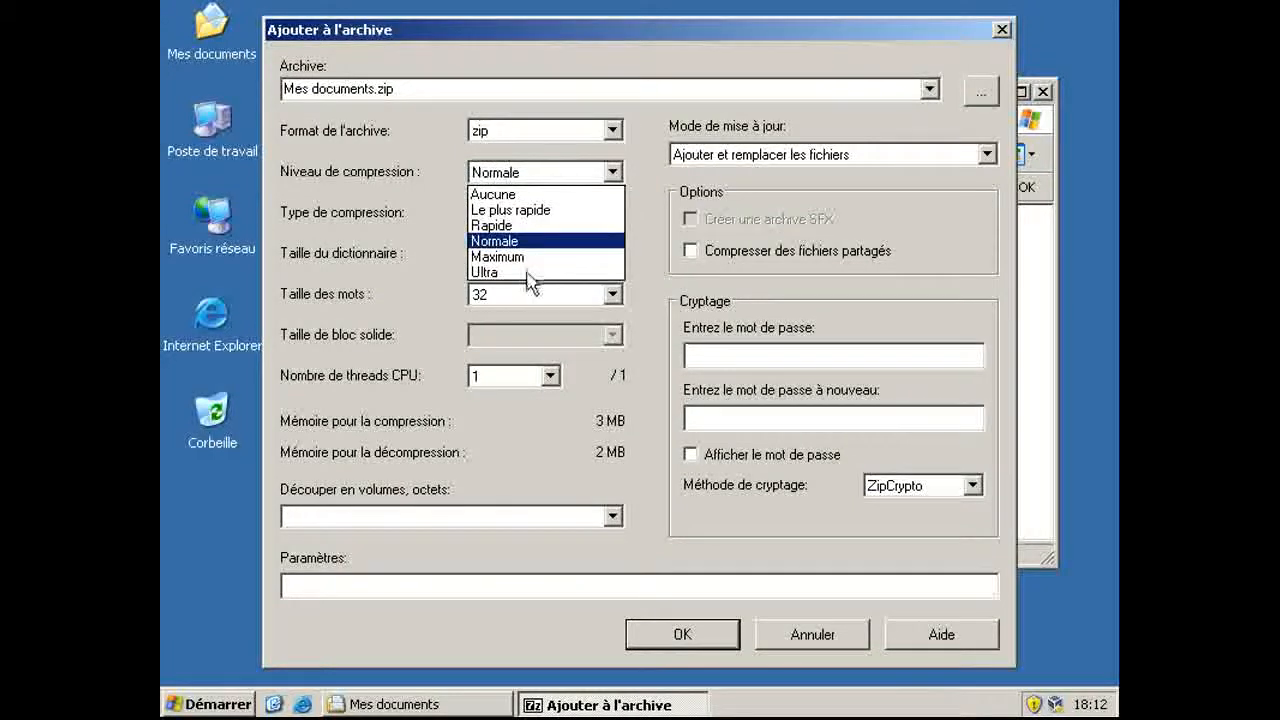
key("Up")
key("Up")
key("Up")
key("Down")
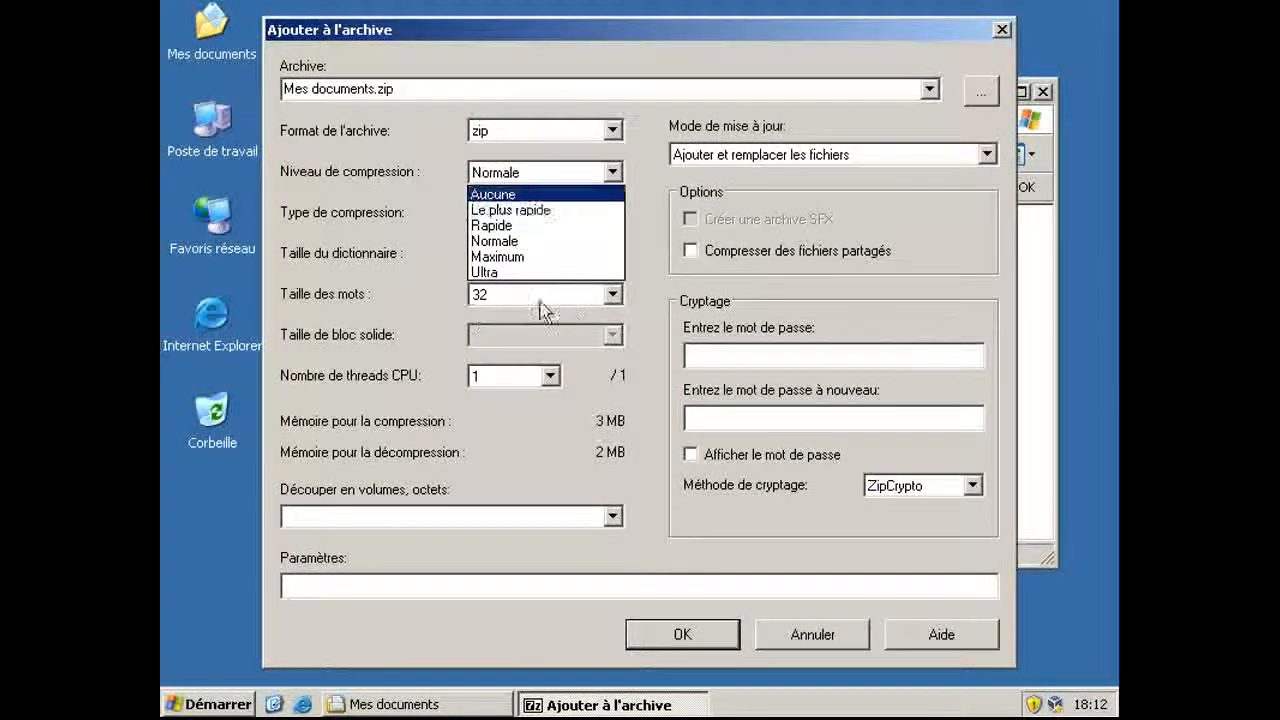
key("Up")
key("Down")
key("Up")
key("Down")
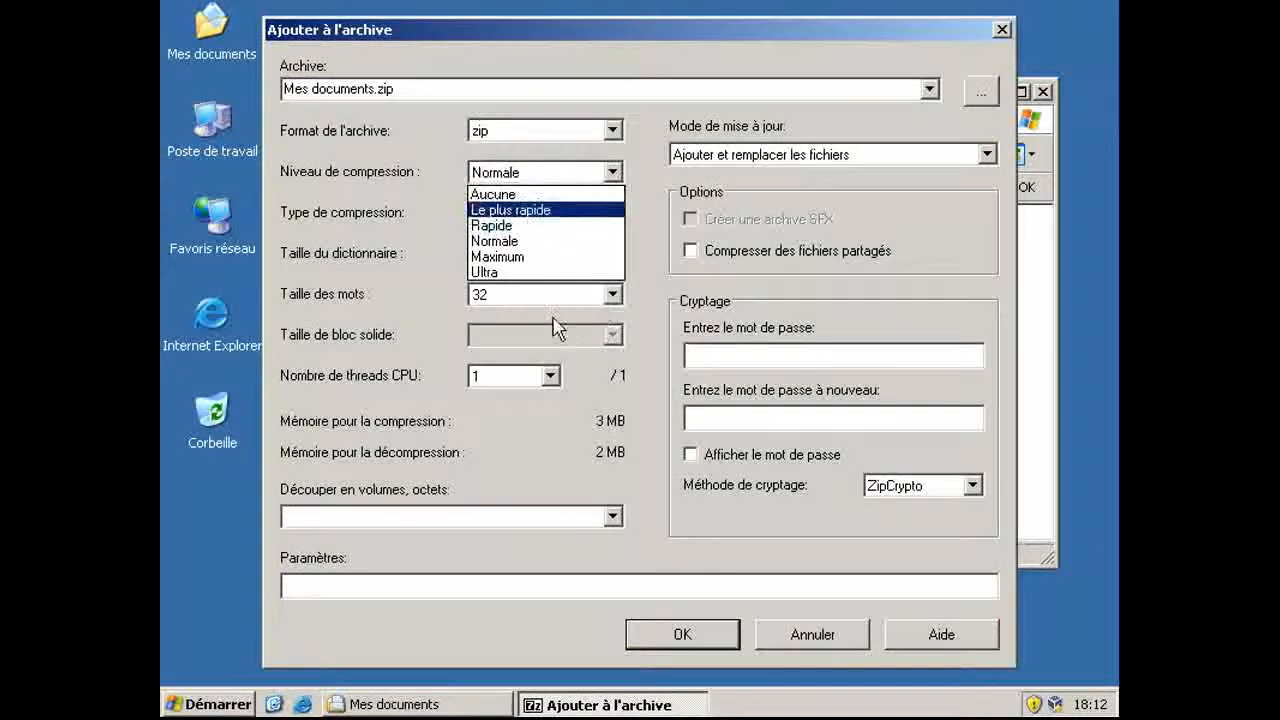
key("End")
key("Home")
key("Escape")
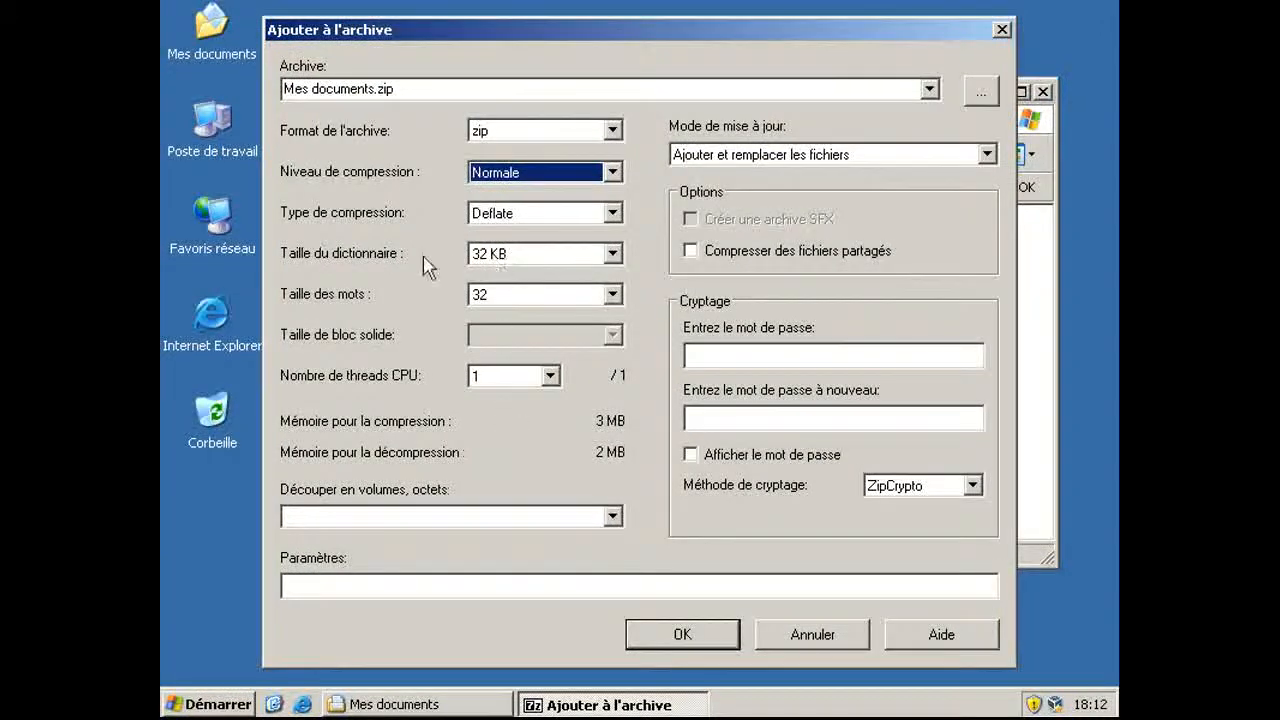
left_click(812, 636)
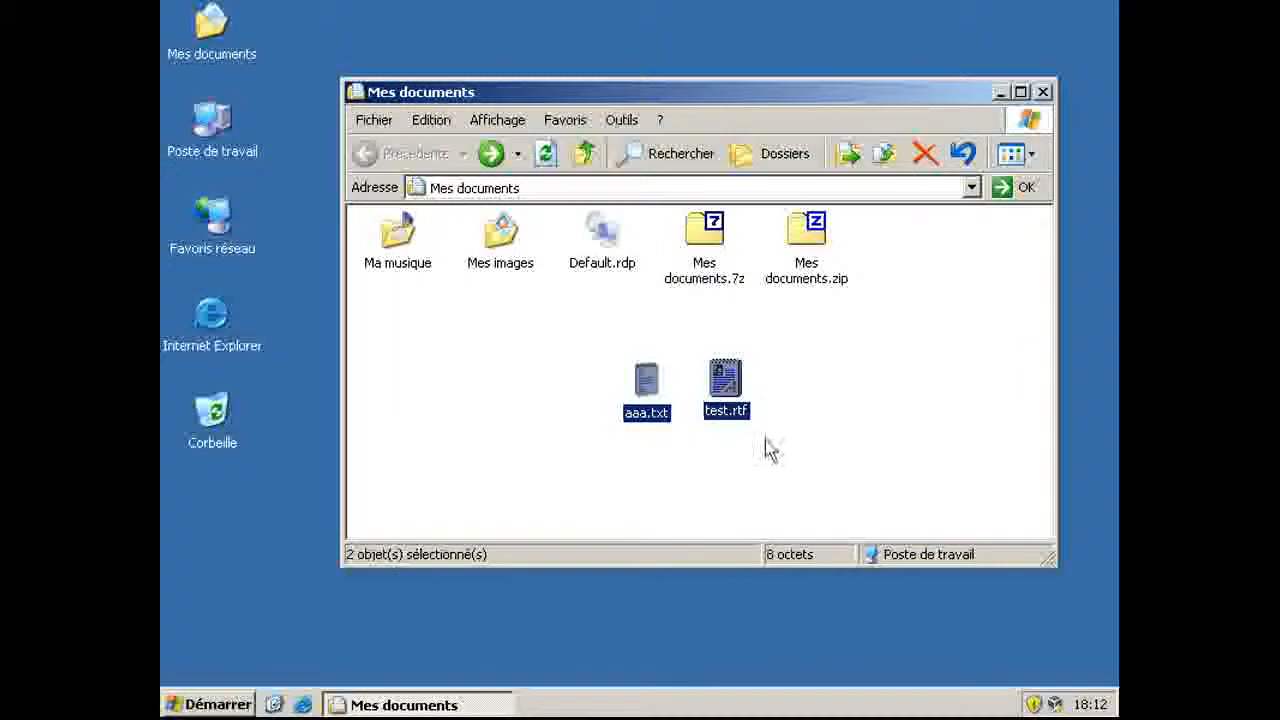
Move Mes documents.7z to the free area below the folders and extract it with 7-Zip into the subfolder "Mes documents".
left_click(770, 448)
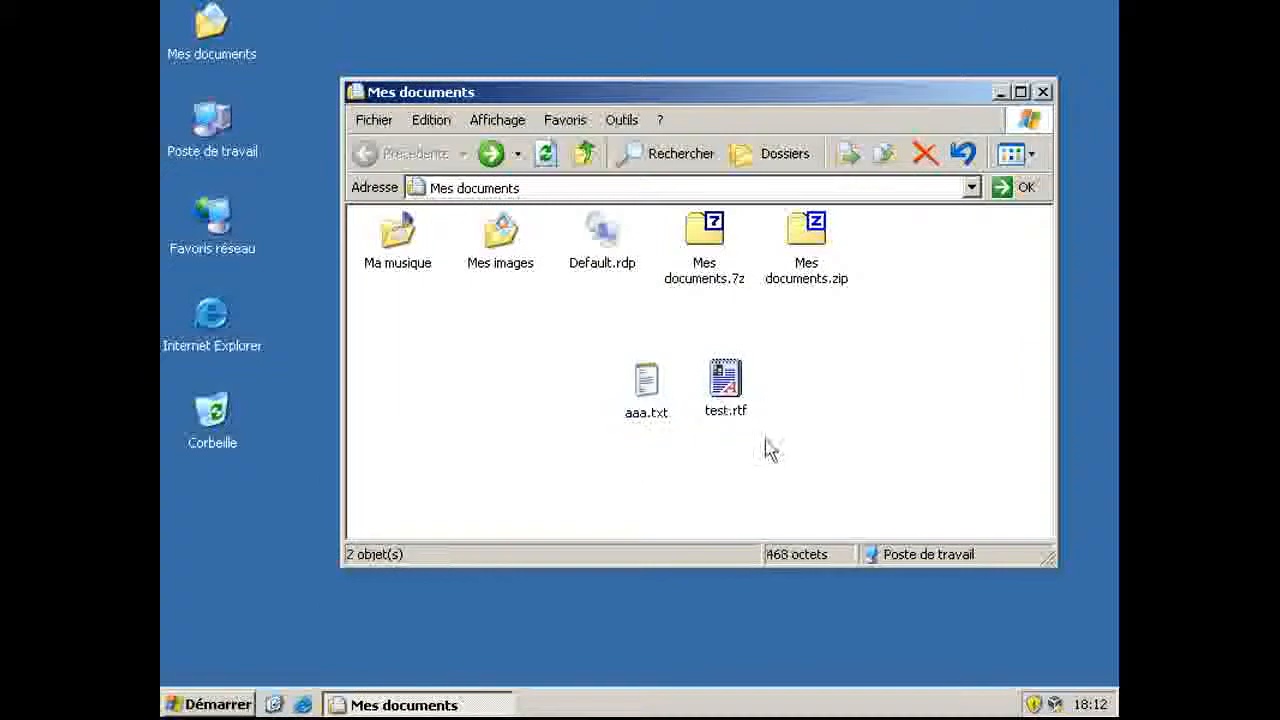
left_click_drag(704, 232, 474, 332)
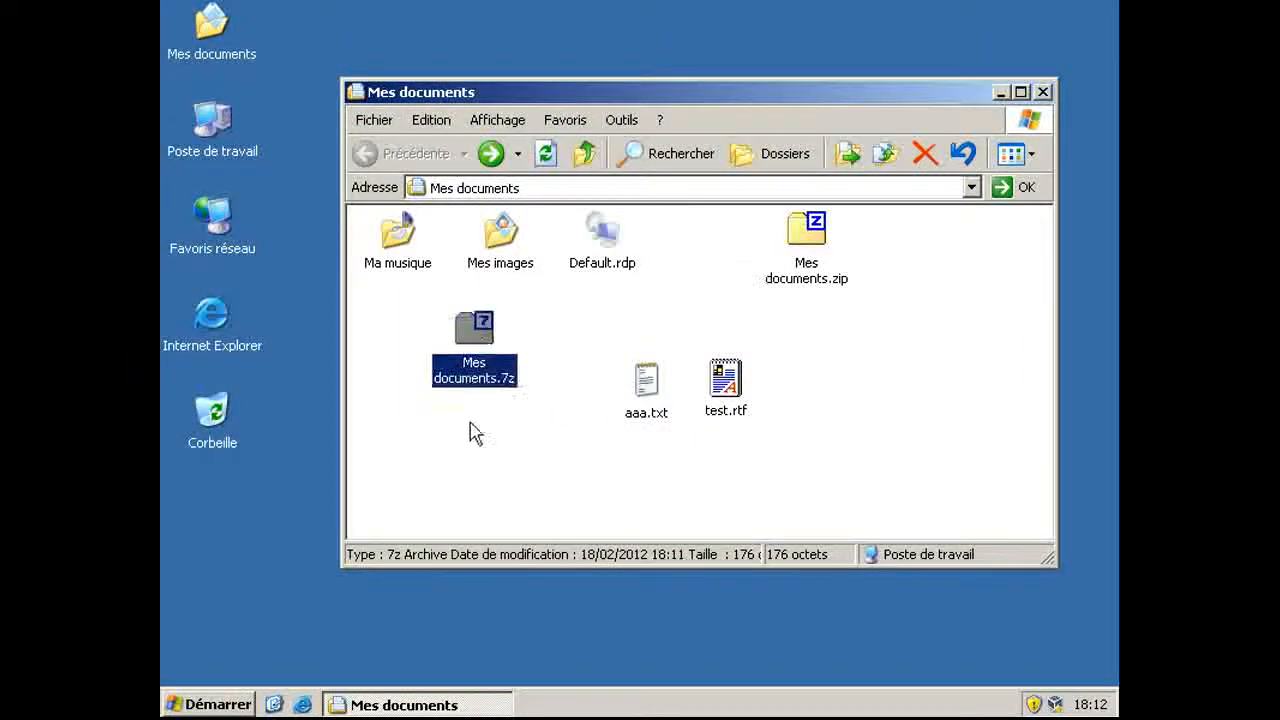
right_click(496, 314)
right_click(473, 325)
mouse_move(549, 360)
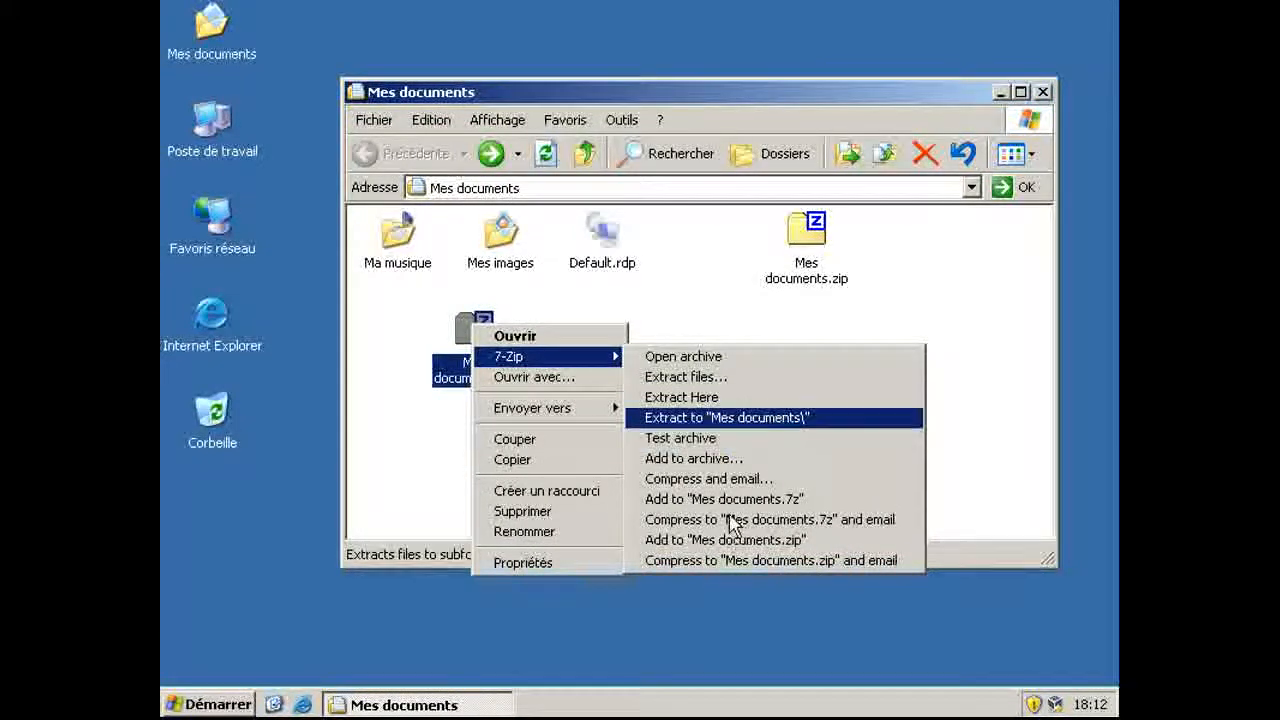
left_click(731, 523)
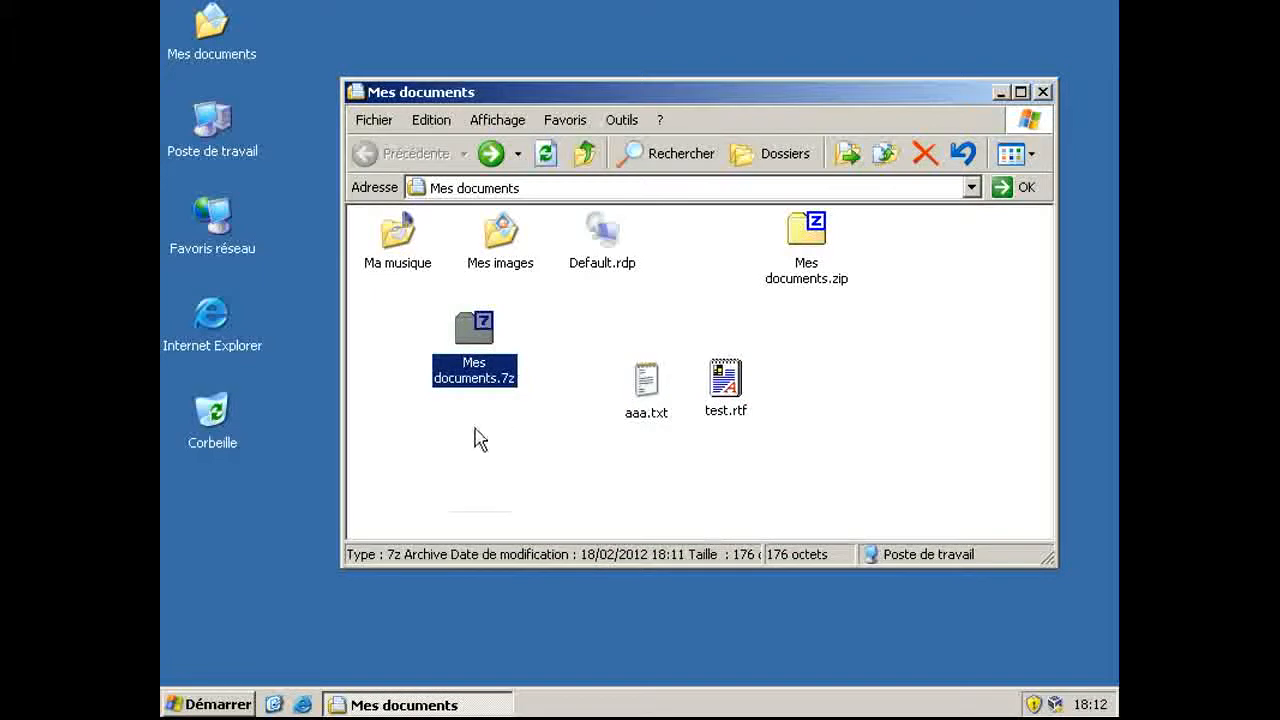
Open the extracted Mes documents folder to check its files, and return to the parent folder.
key("Return")
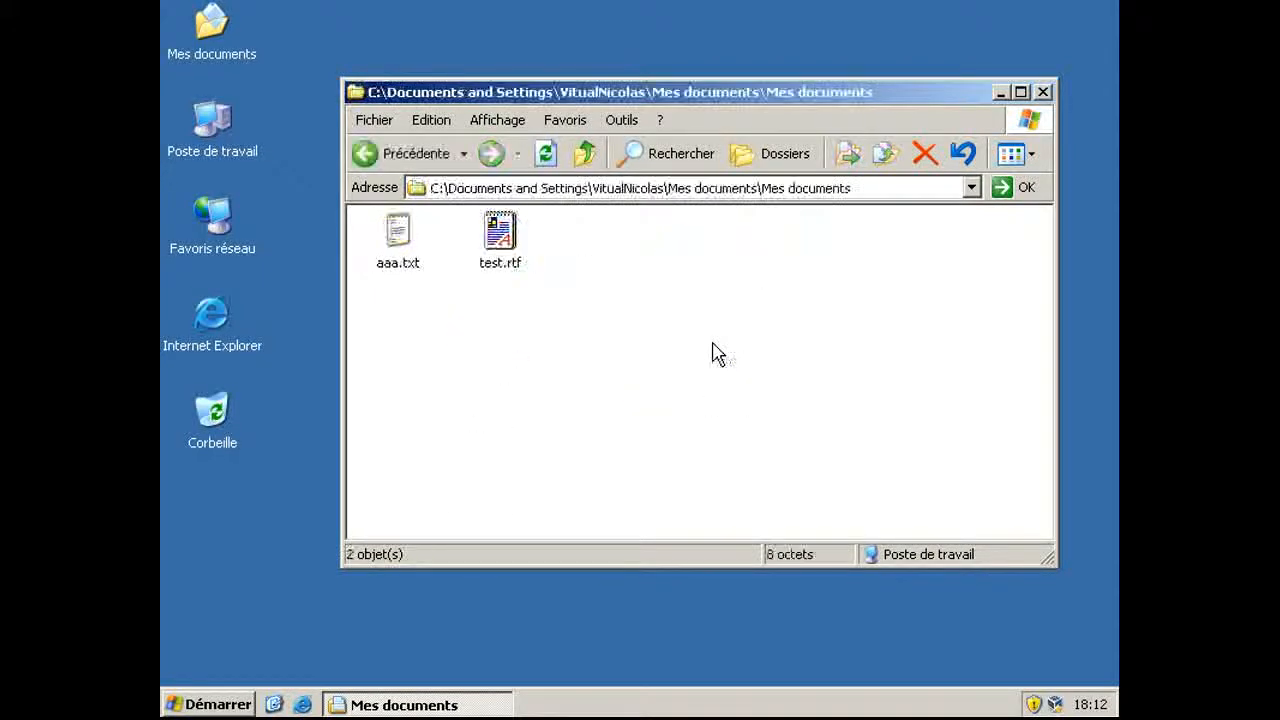
left_click_drag(636, 208, 388, 278)
key("BackSpace")
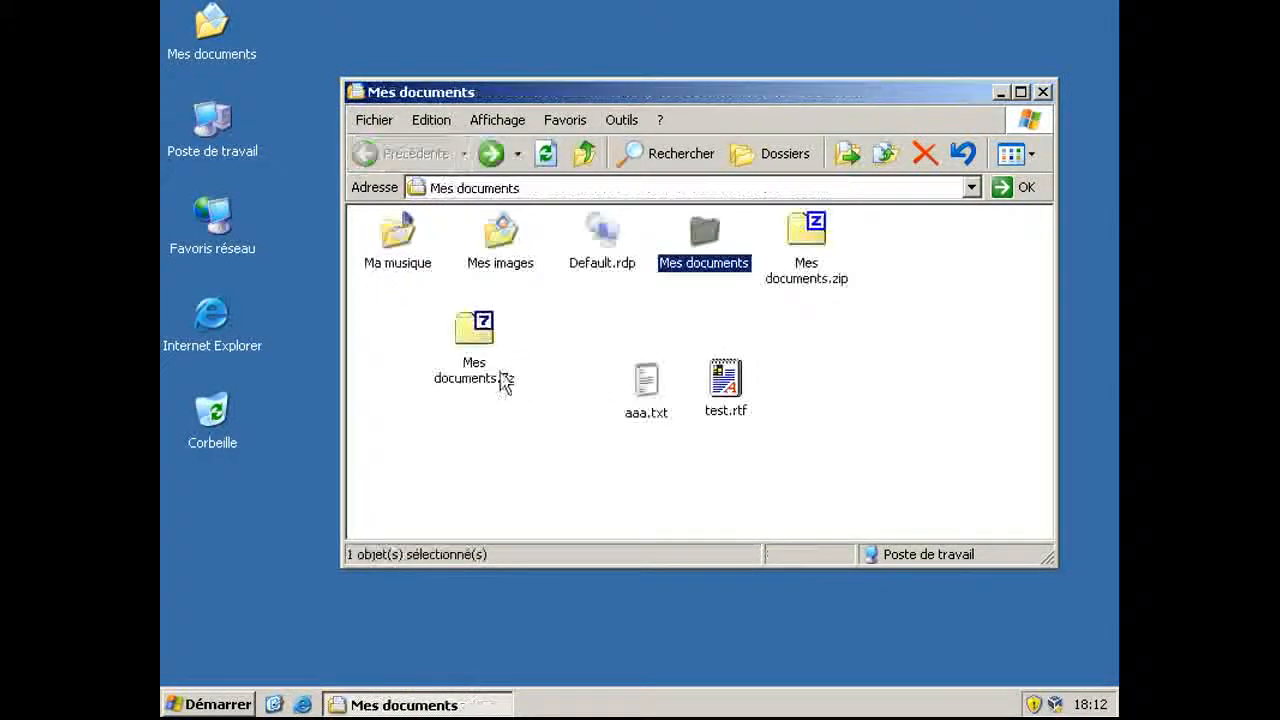
Open the 7-Zip extraction options for the Mes documents.zip archive.
key("Right")
key("shift+F10")
key("Down")
key("Down")
key("Down")
key("Right")
key("Down")
key("Down")
key("Down")
key("Down")
key("Down")
key("Up")
key("Up")
key("Up")
key("Up")
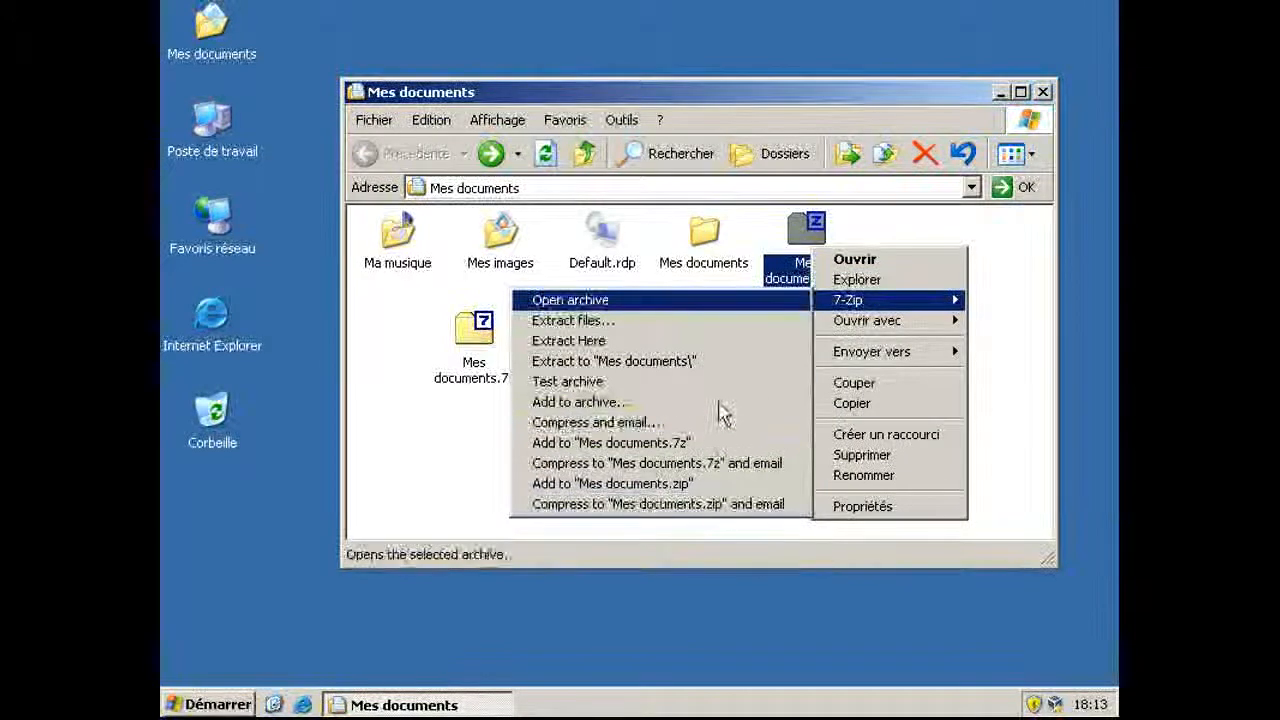
key("Down")
key("Return")
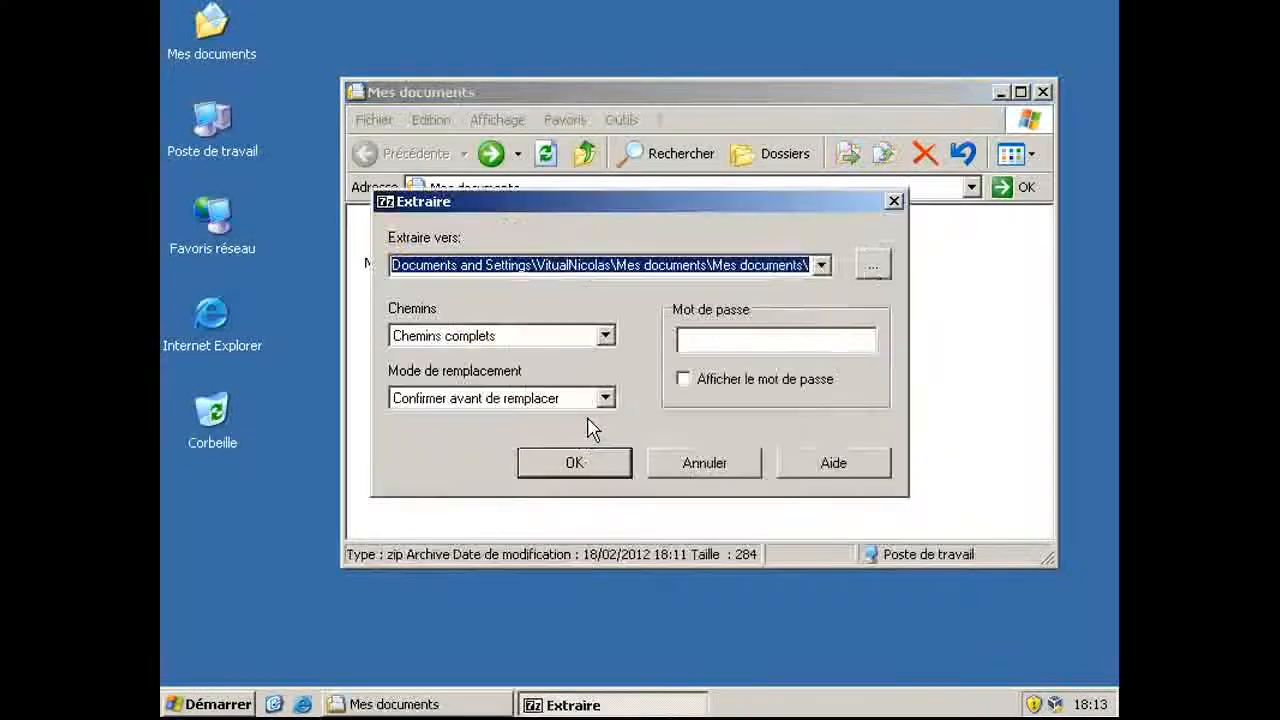
Examine the destination path for extracting Mes documents.zip, cancel the extraction and clear the file selection.
key("End")
key("ctrl+shift+Left")
key("Home")
key("End")
key("ctrl+shift+Left")
left_click(697, 470)
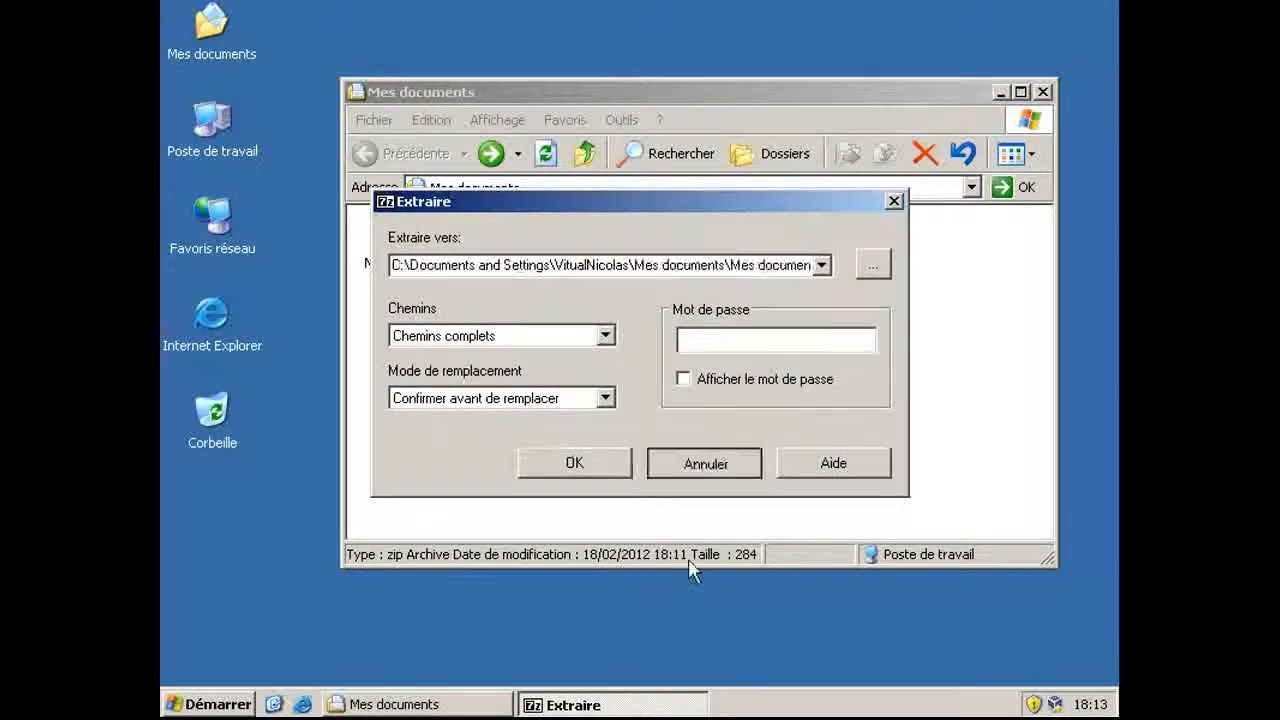
left_click(873, 466)
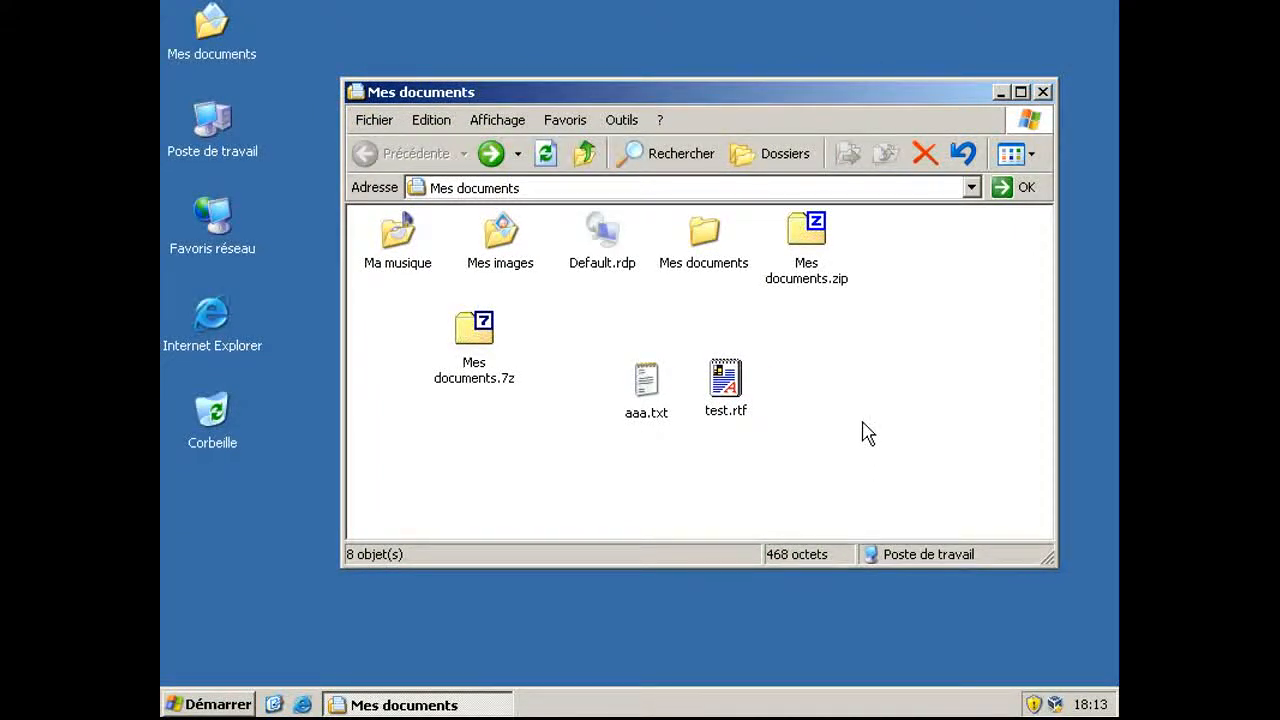
key("alt")
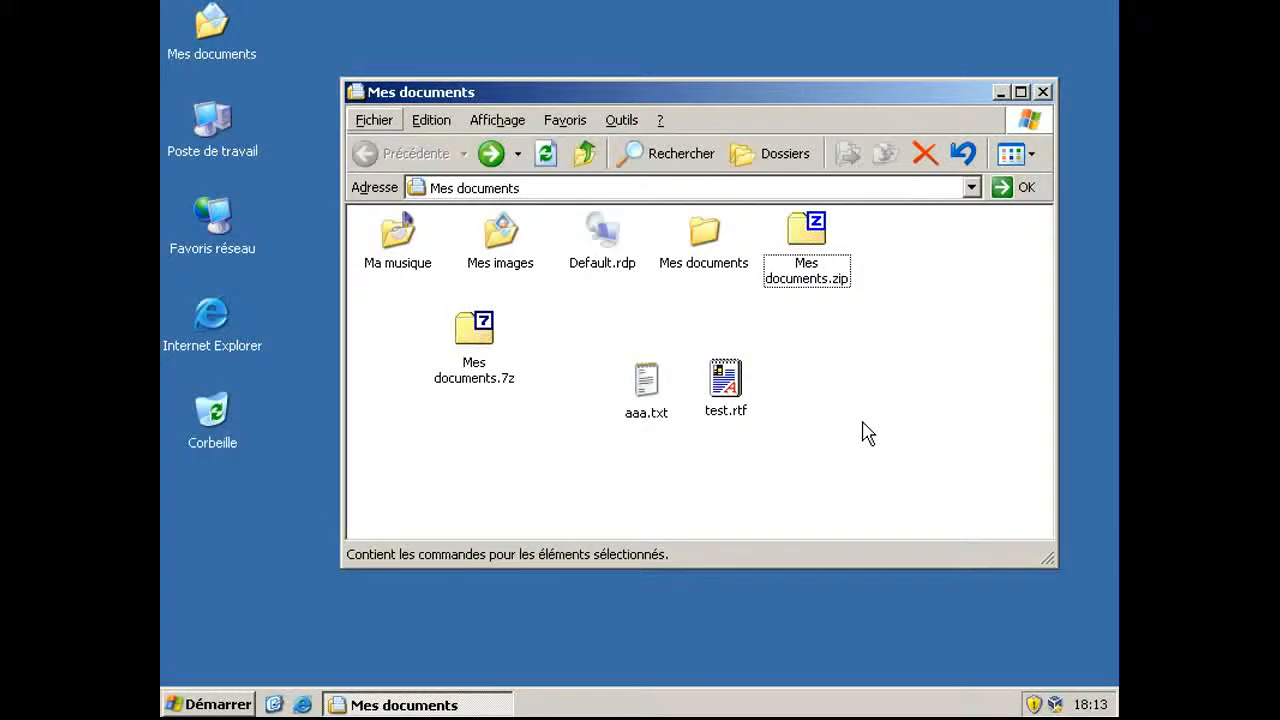
key("alt")
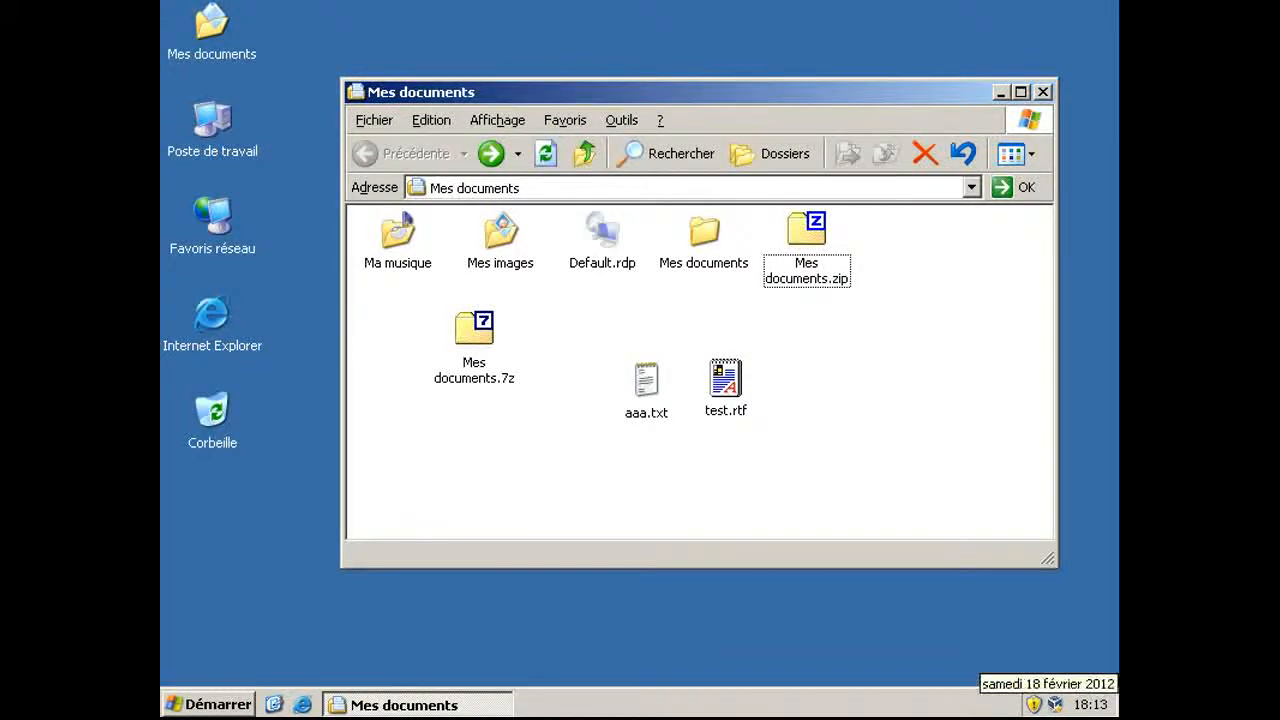